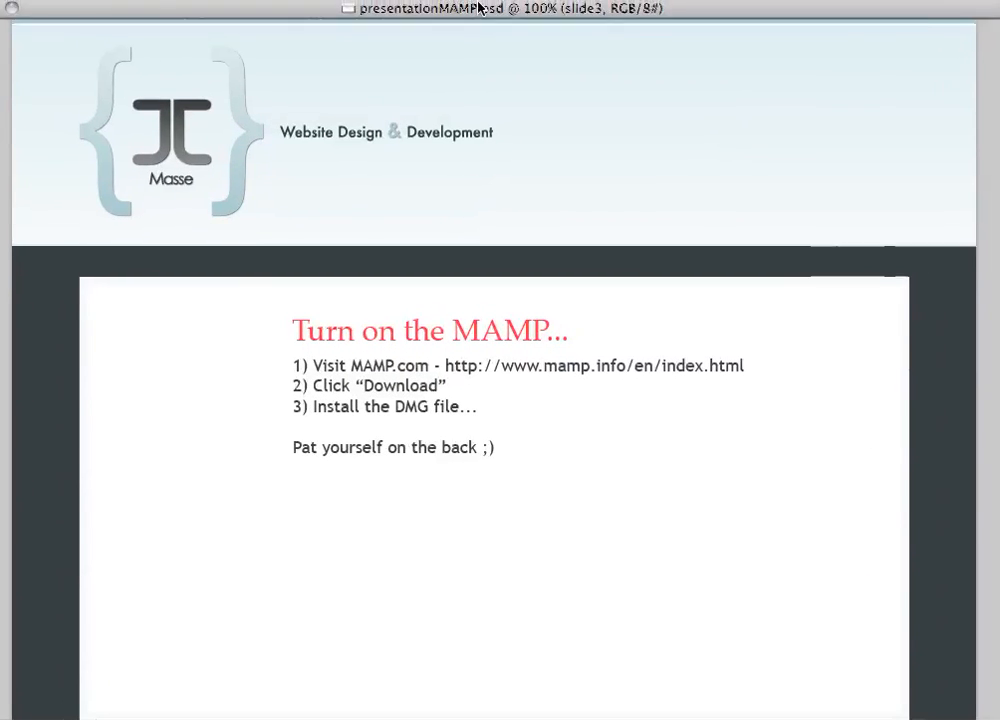
pyautogui.press('Tab')
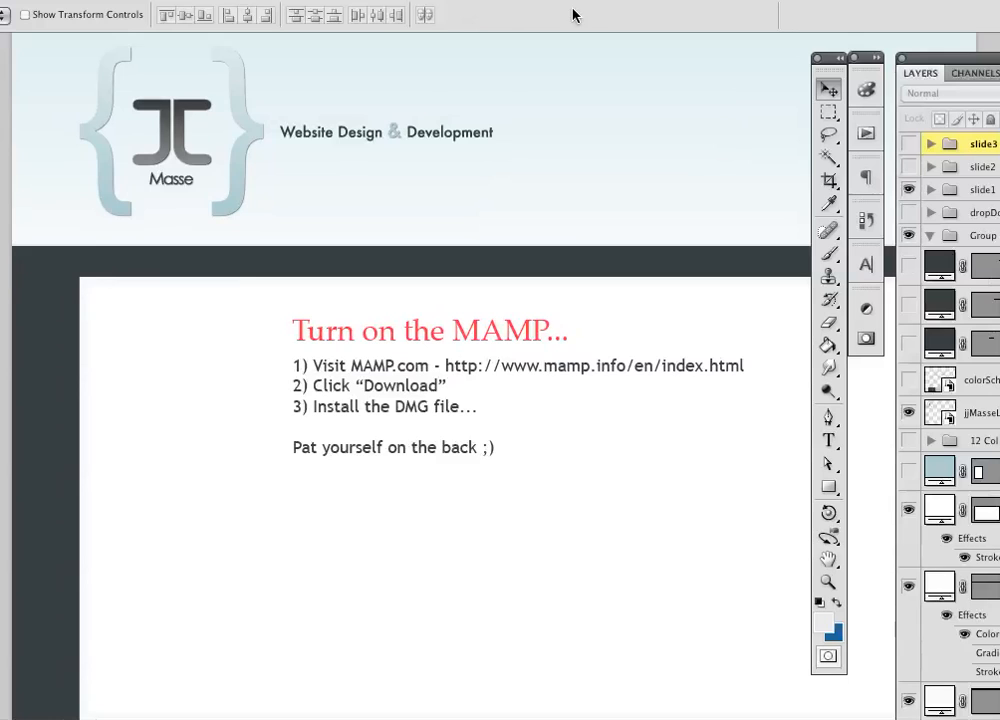
pyautogui.press('Tab')
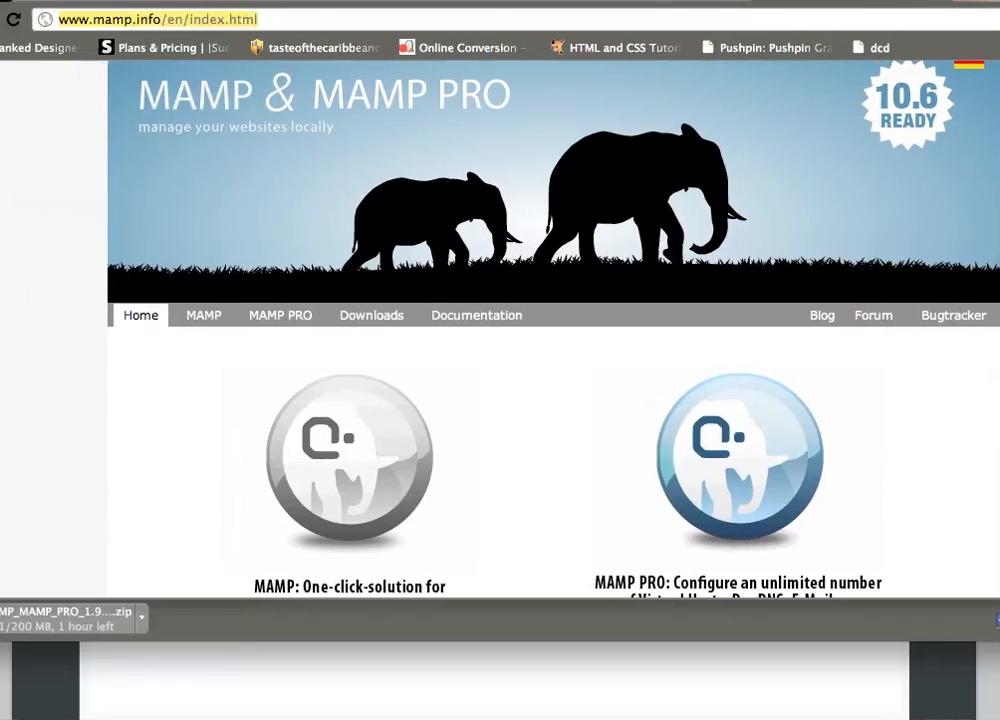
pyautogui.moveTo(0, 7); pyautogui.dragTo(130, 15)
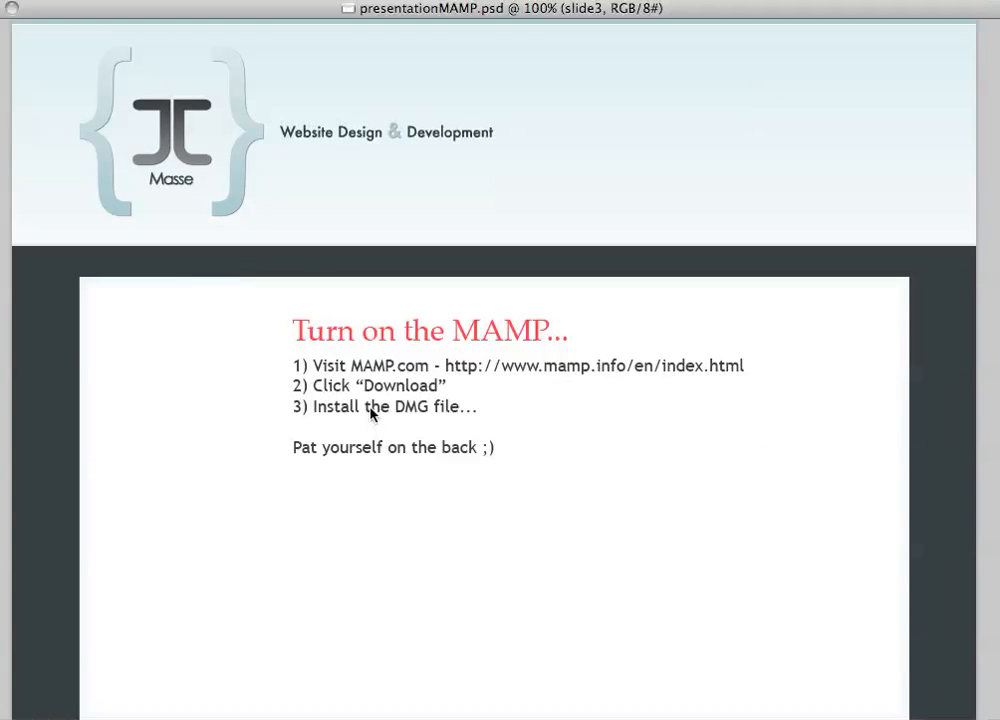
# Hide the slide1 layer group and show the slide2 group, leaving the slide displayed without the surrounding palettes
pyautogui.press('Tab')
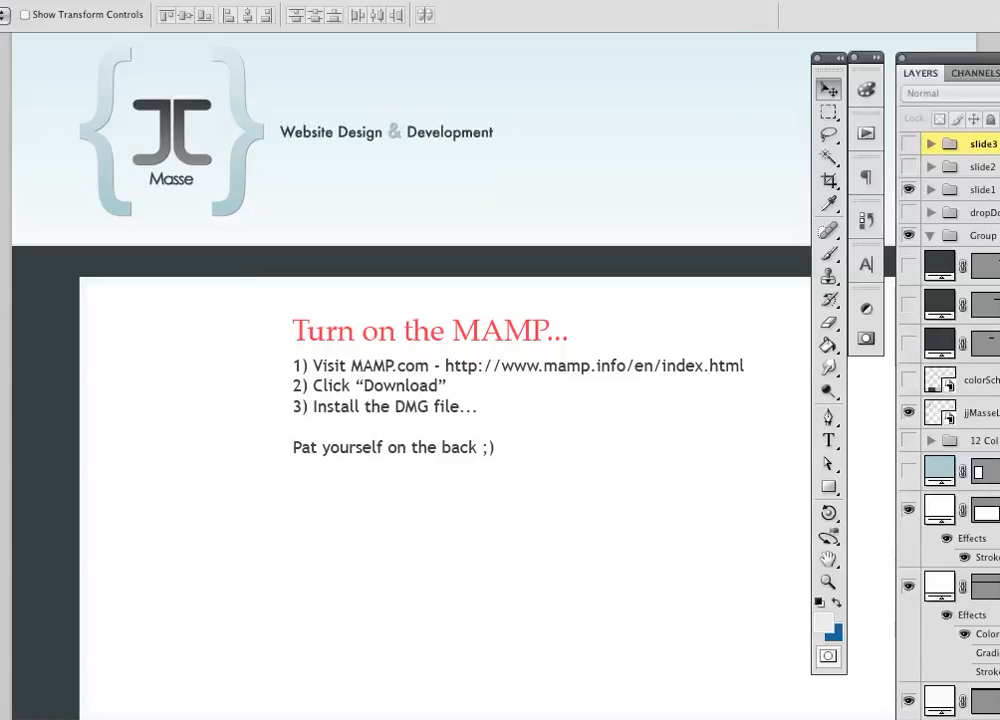
pyautogui.click(908, 189)
pyautogui.click(908, 166)
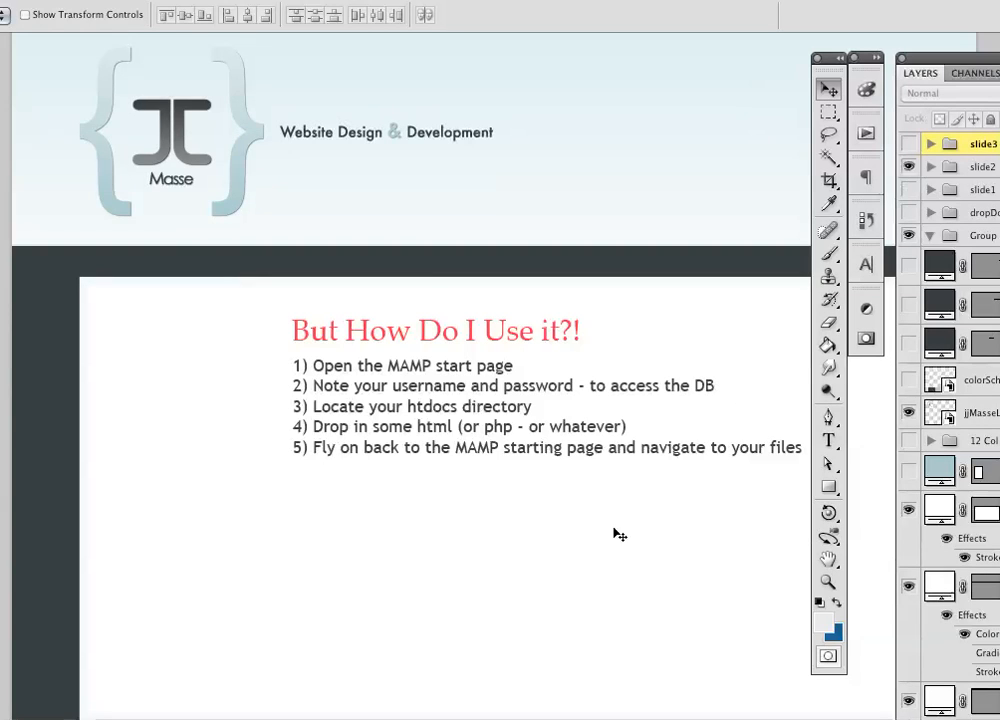
pyautogui.press('Tab')
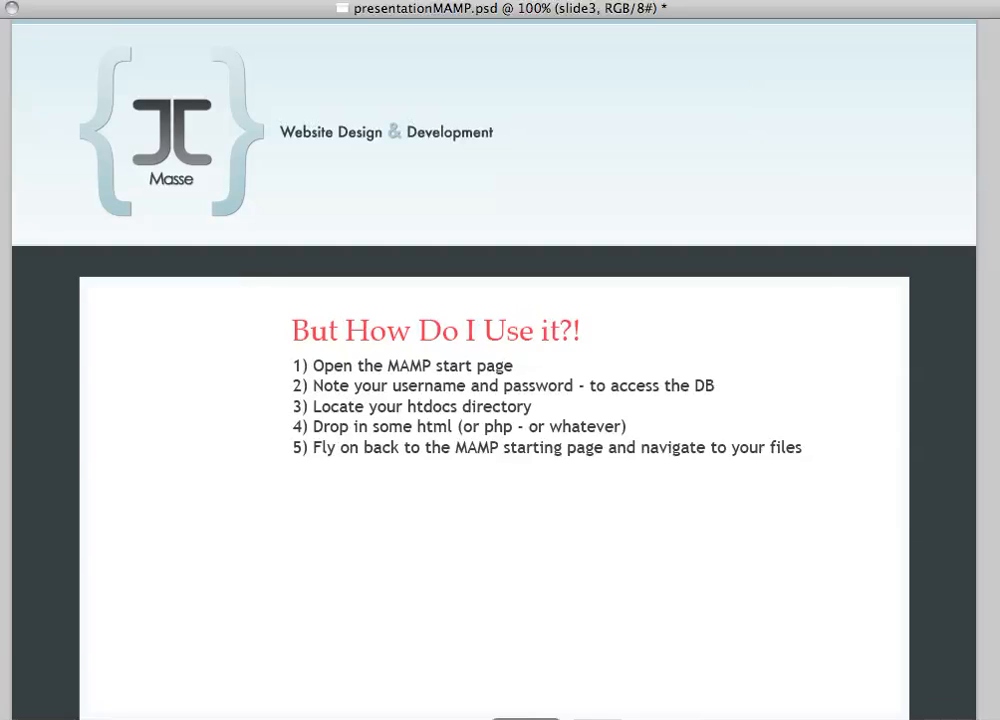
# Switch to MAMP and move its window clear of the slide's numbered instructions
pyautogui.click(492, 714)
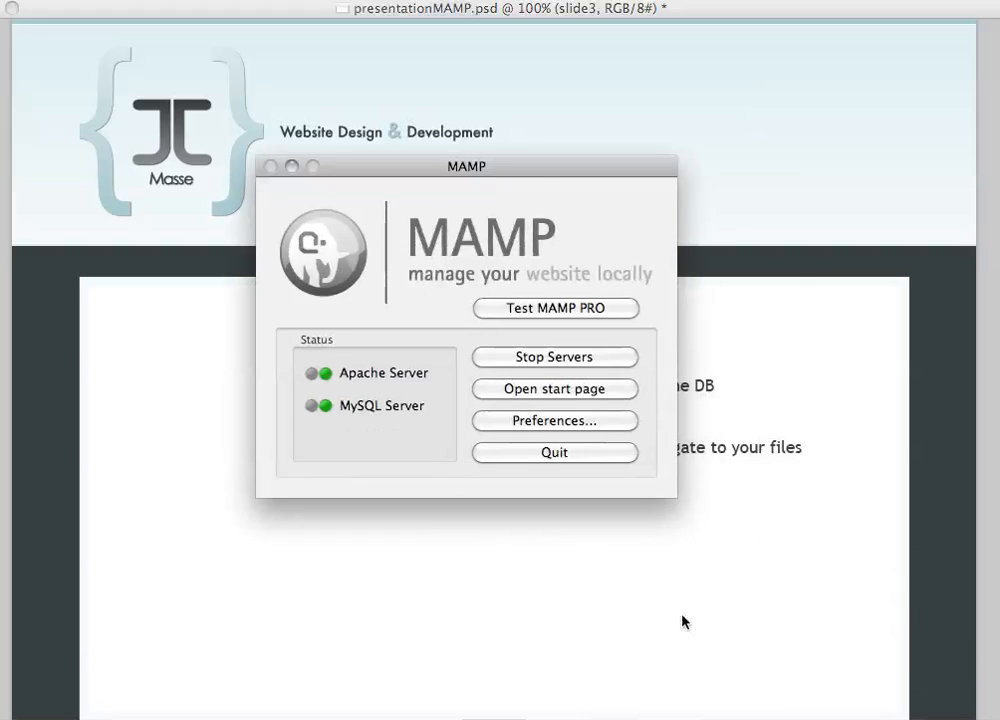
pyautogui.moveTo(532, 172); pyautogui.dragTo(651, 192)
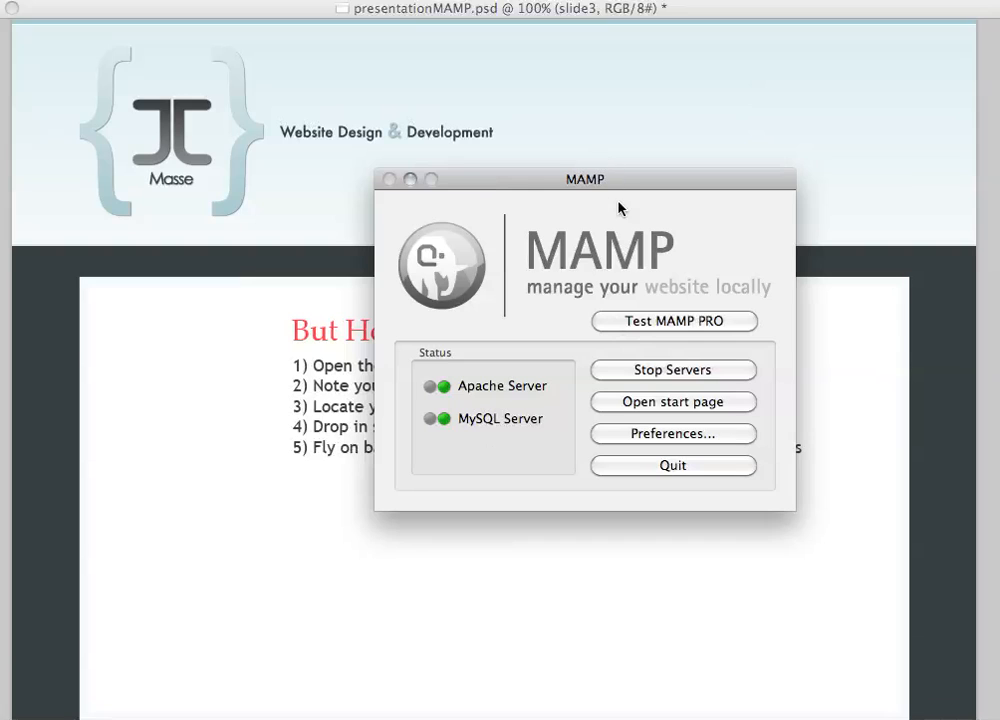
pyautogui.moveTo(617, 196); pyautogui.dragTo(495, 205)
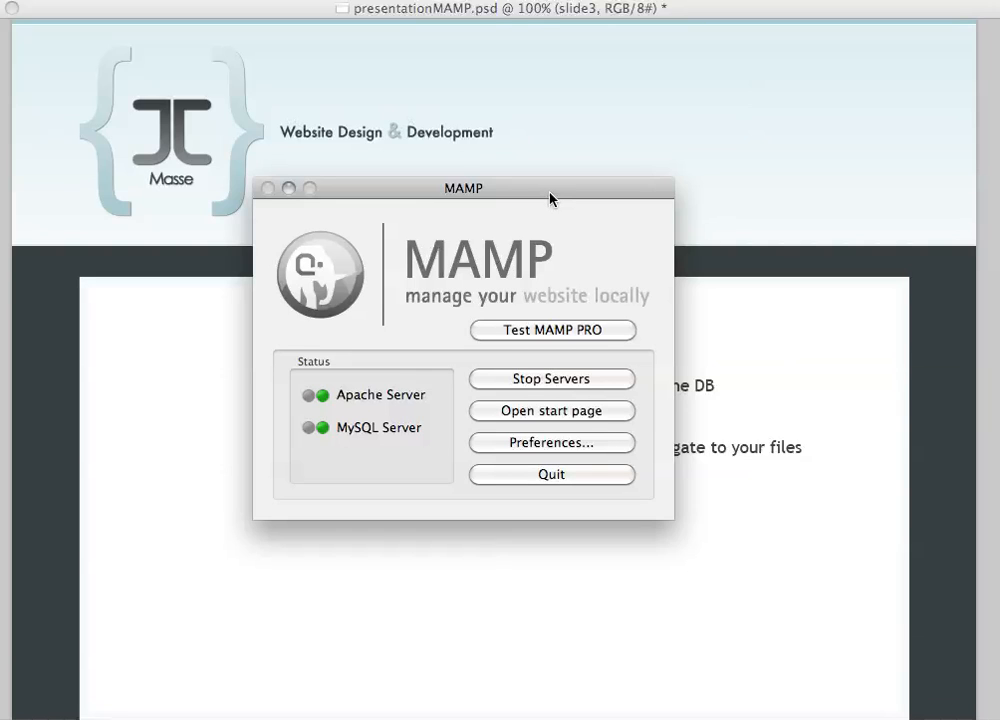
pyautogui.moveTo(549, 198); pyautogui.dragTo(550, 206)
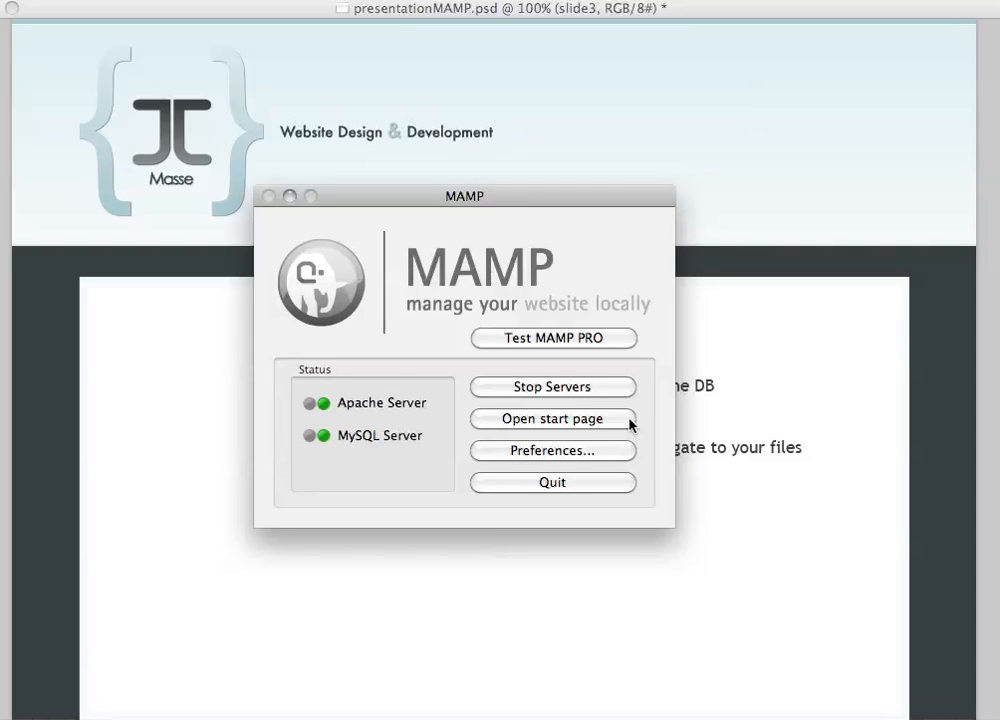
pyautogui.moveTo(557, 200); pyautogui.dragTo(856, 31)
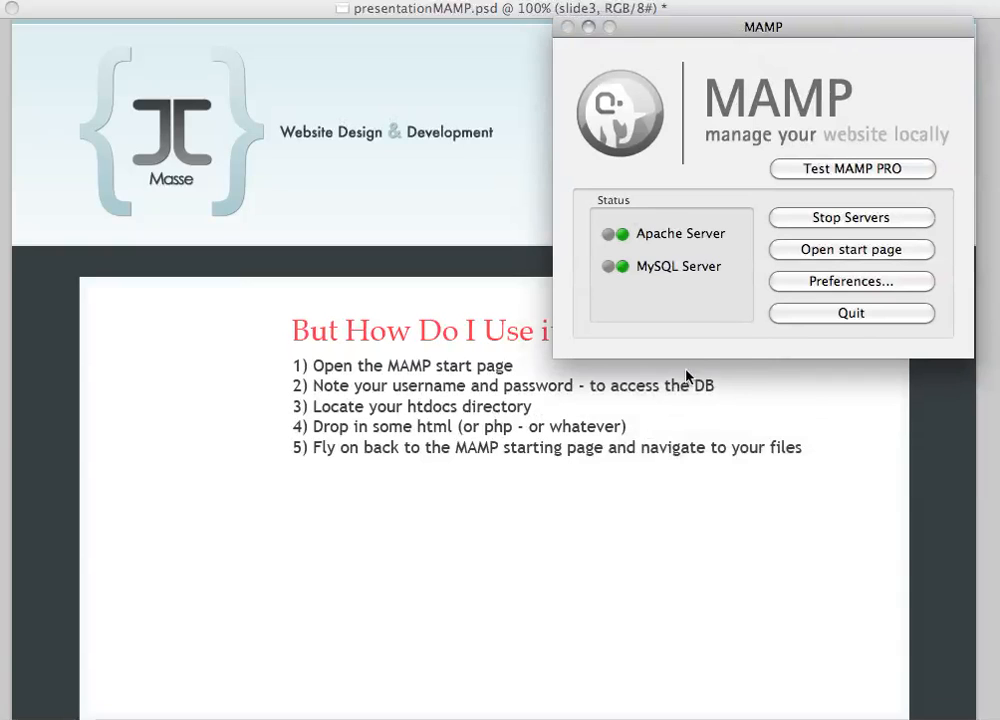
# Open the MAMP start page and reposition the browser window to show the full page width
pyautogui.click(911, 252)
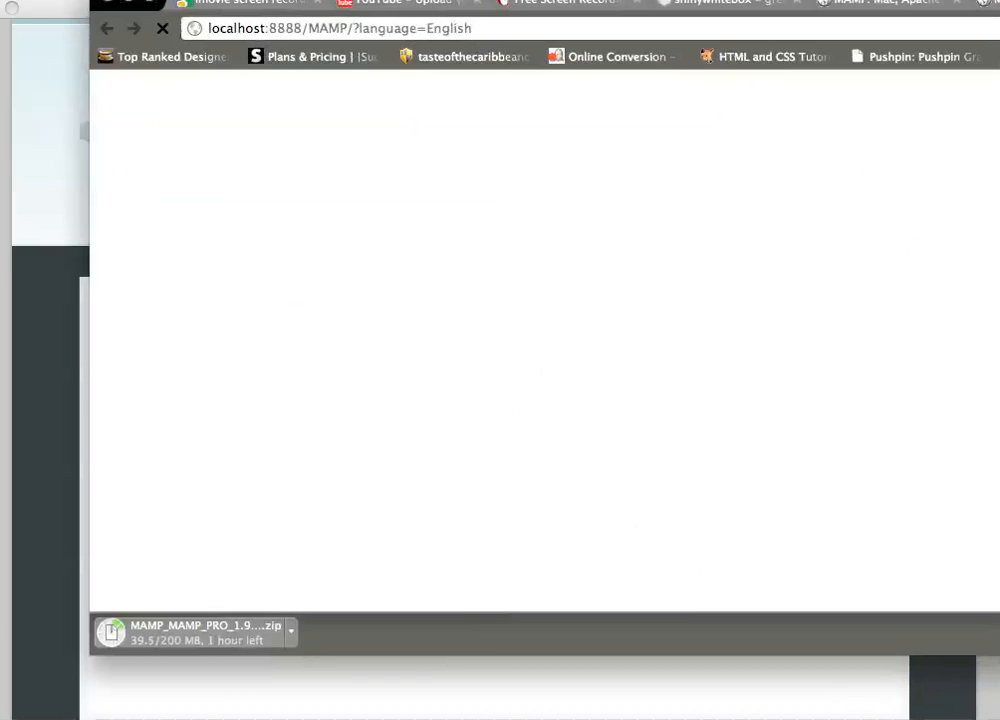
pyautogui.moveTo(999, 0); pyautogui.dragTo(997, 5)
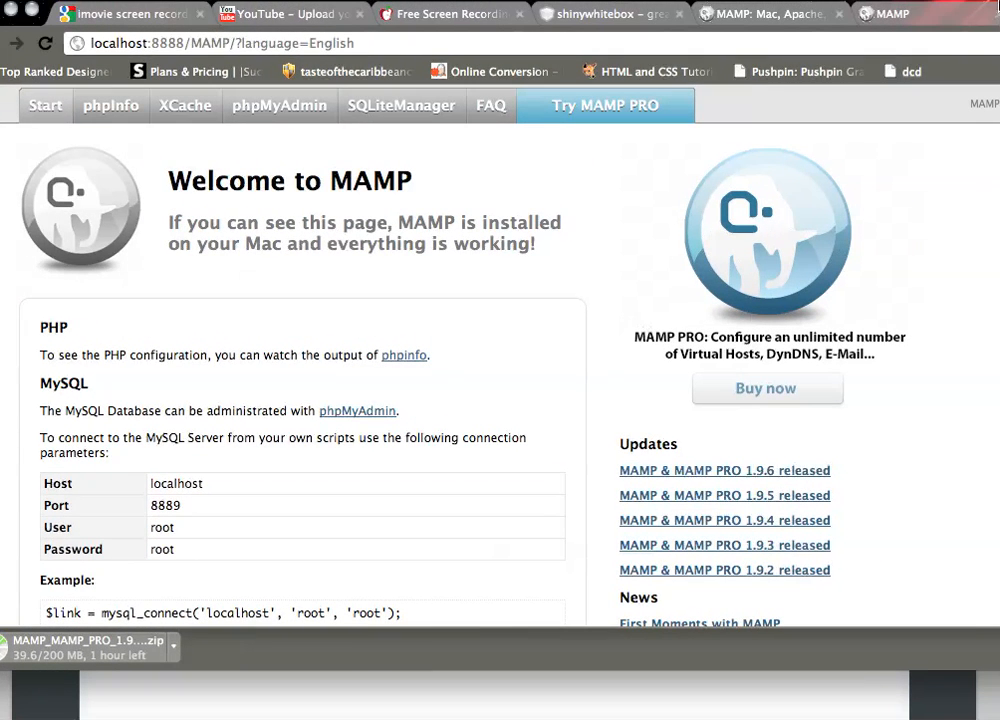
pyautogui.moveTo(999, 669); pyautogui.dragTo(959, 719)
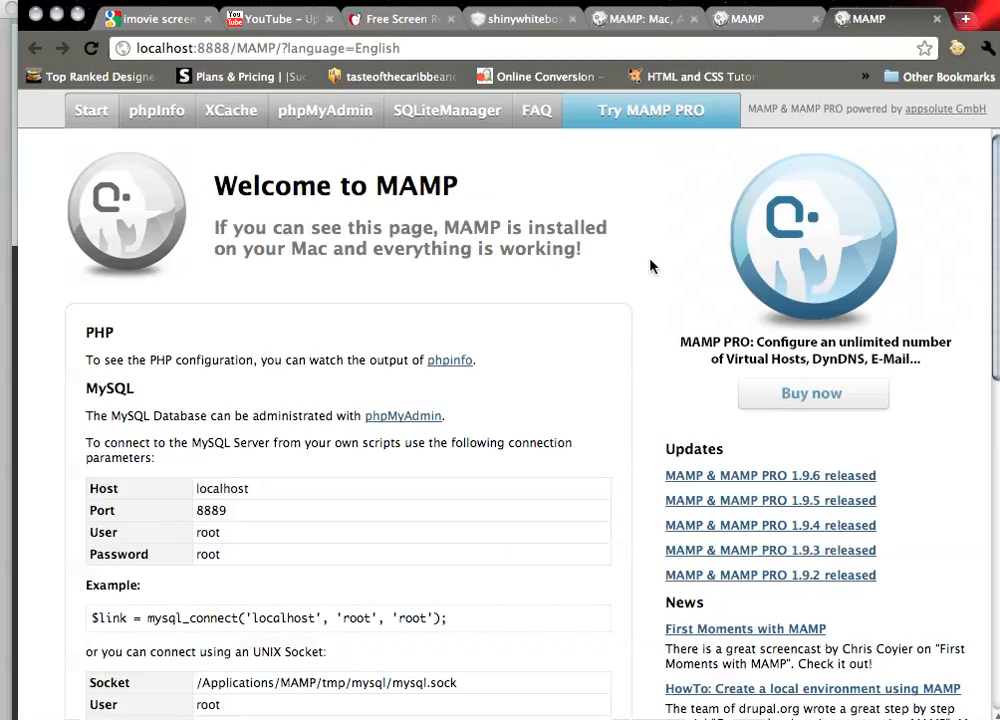
# Look through the MAMP start page, from the welcome text to the MySQL connection examples
pyautogui.scroll(-4, 638, 310)
pyautogui.scroll(4, 600, 355)
pyautogui.scroll(-5, 603, 350)
pyautogui.scroll(5, 576, 373)
pyautogui.scroll(-2, 573, 373)
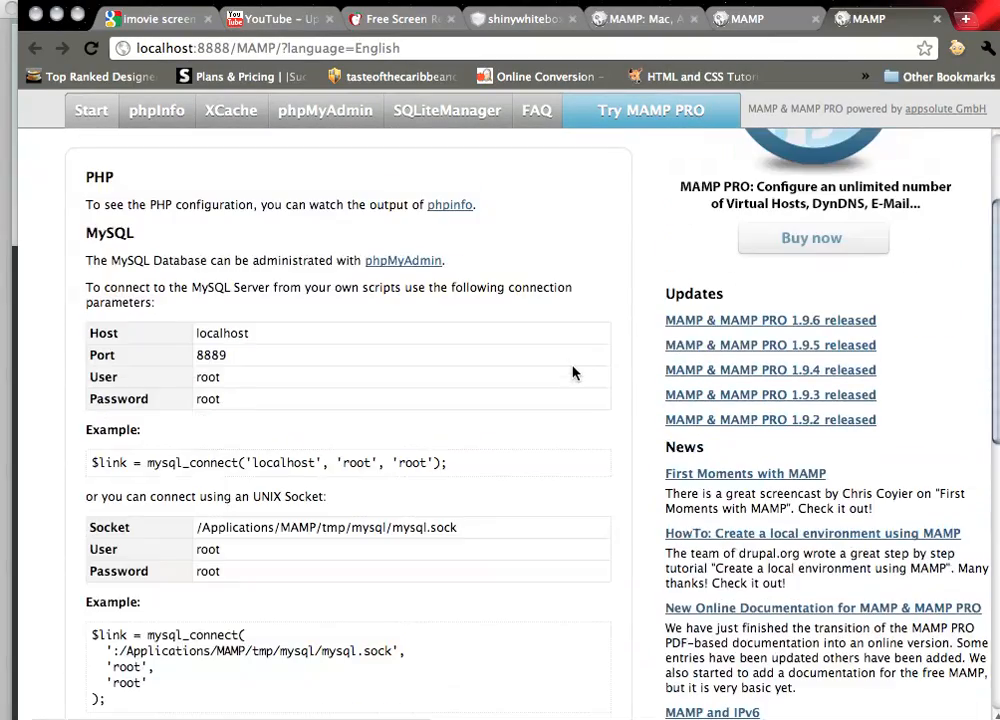
pyautogui.scroll(2, 573, 373)
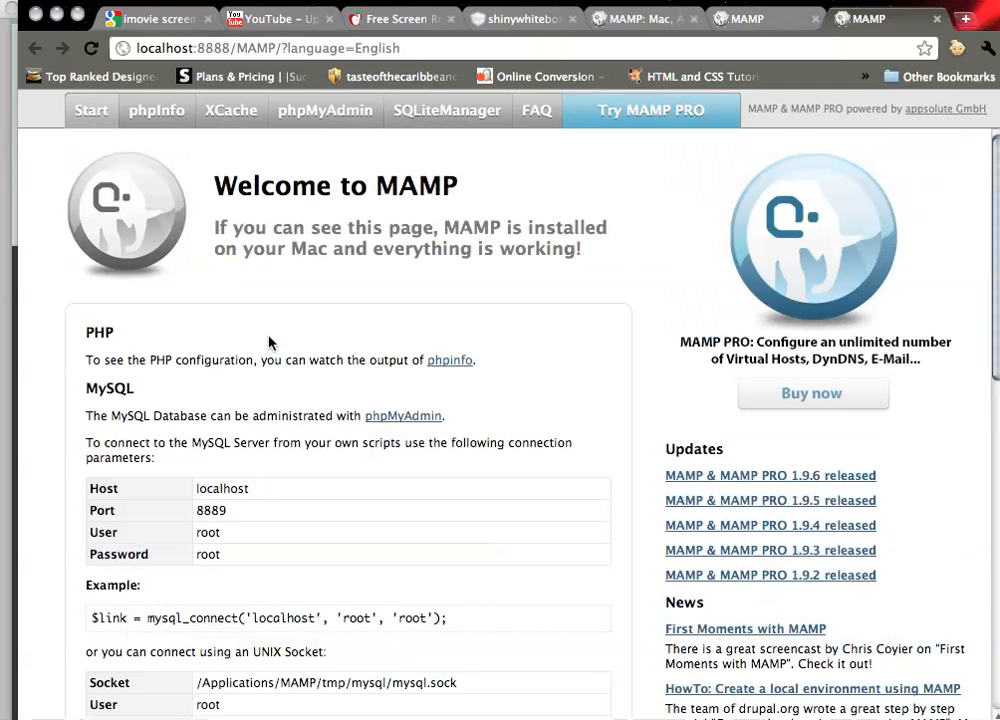
# Examine the MySQL connection parameters on the start page, highlighting the host, port, user and password values
pyautogui.scroll(-5, 270, 340)
pyautogui.doubleClick(222, 255)
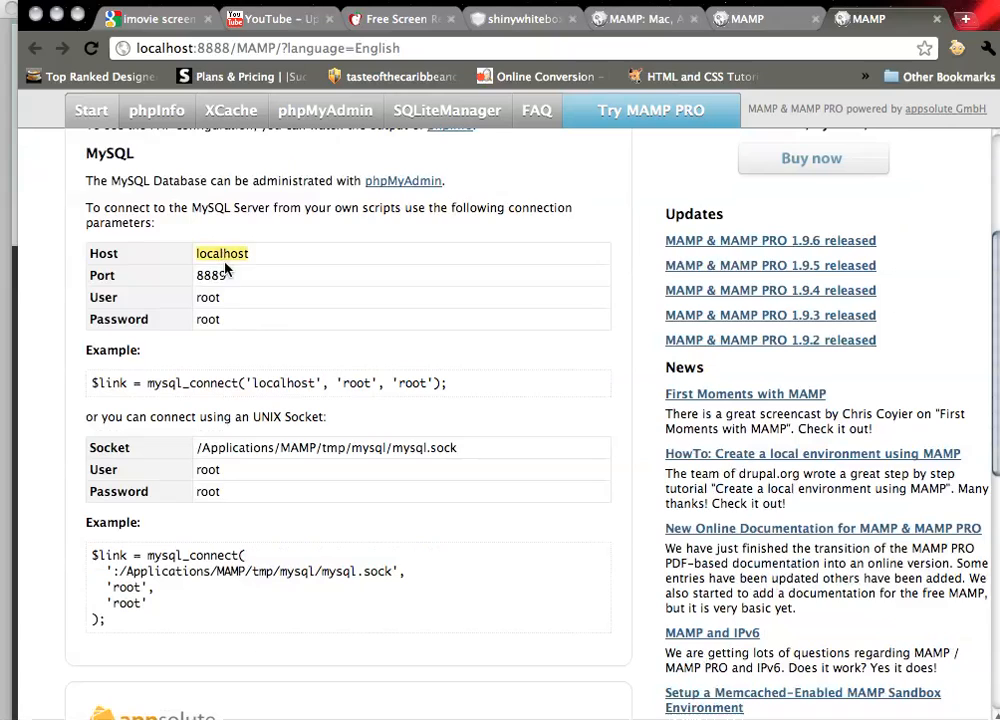
pyautogui.doubleClick(203, 276)
pyautogui.doubleClick(205, 256)
pyautogui.doubleClick(207, 277)
pyautogui.click(212, 296)
pyautogui.doubleClick(210, 297)
pyautogui.click(217, 320)
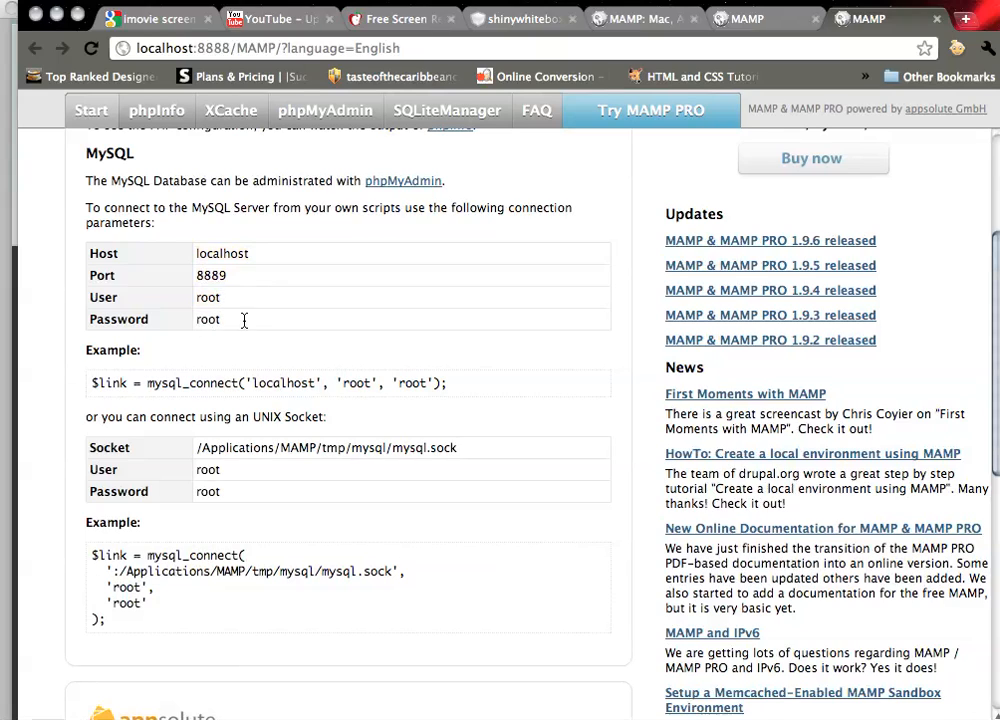
pyautogui.tripleClick(215, 319)
pyautogui.moveTo(197, 297); pyautogui.dragTo(258, 322)
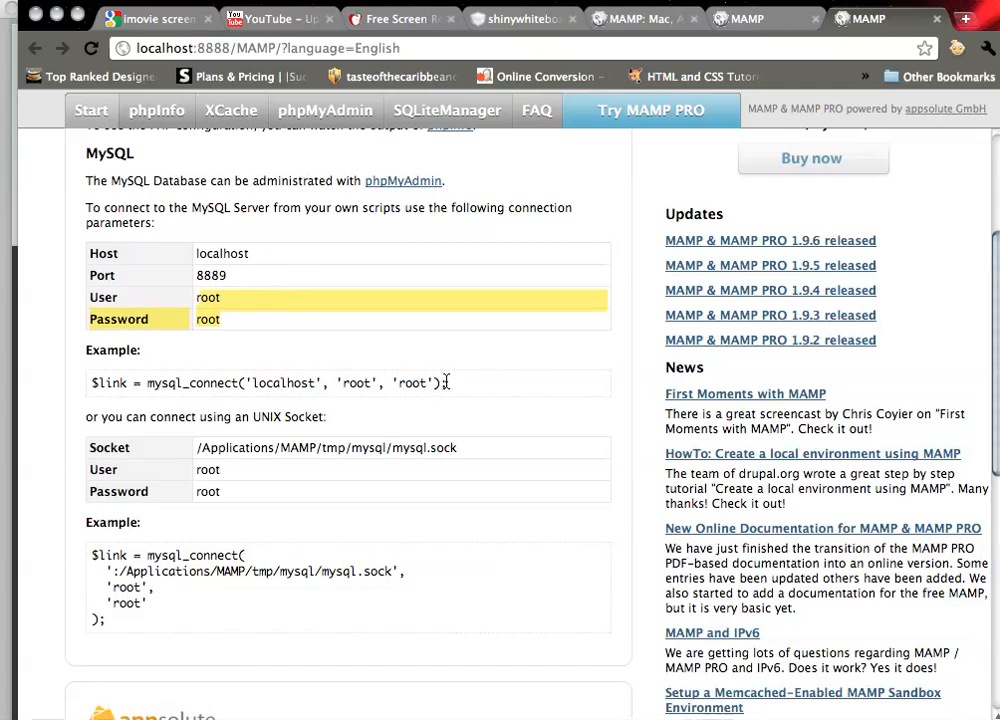
pyautogui.scroll(4, 446, 382)
pyautogui.click(619, 400)
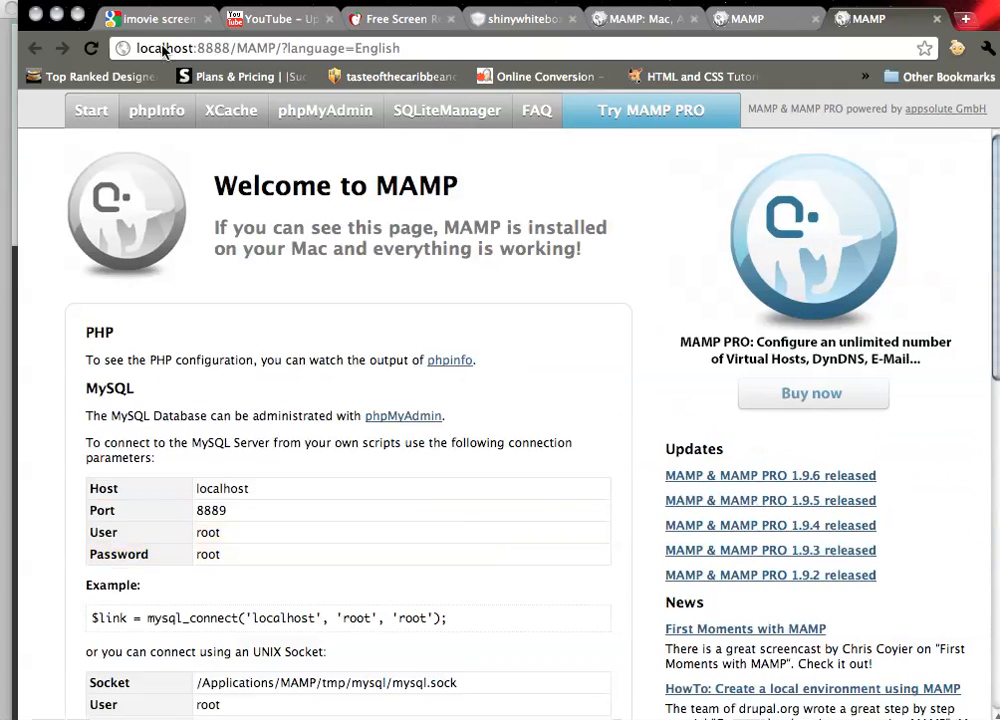
# Reload the start page and browse the info table of the TABLE database in phpMyAdmin
pyautogui.press('super+r')
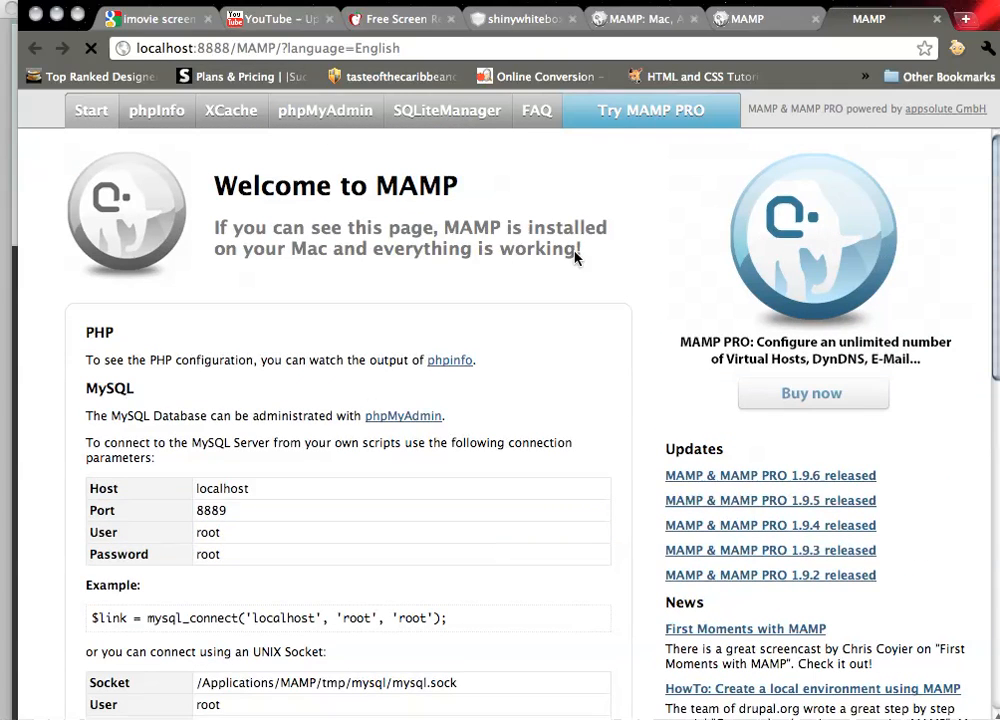
pyautogui.click(320, 113)
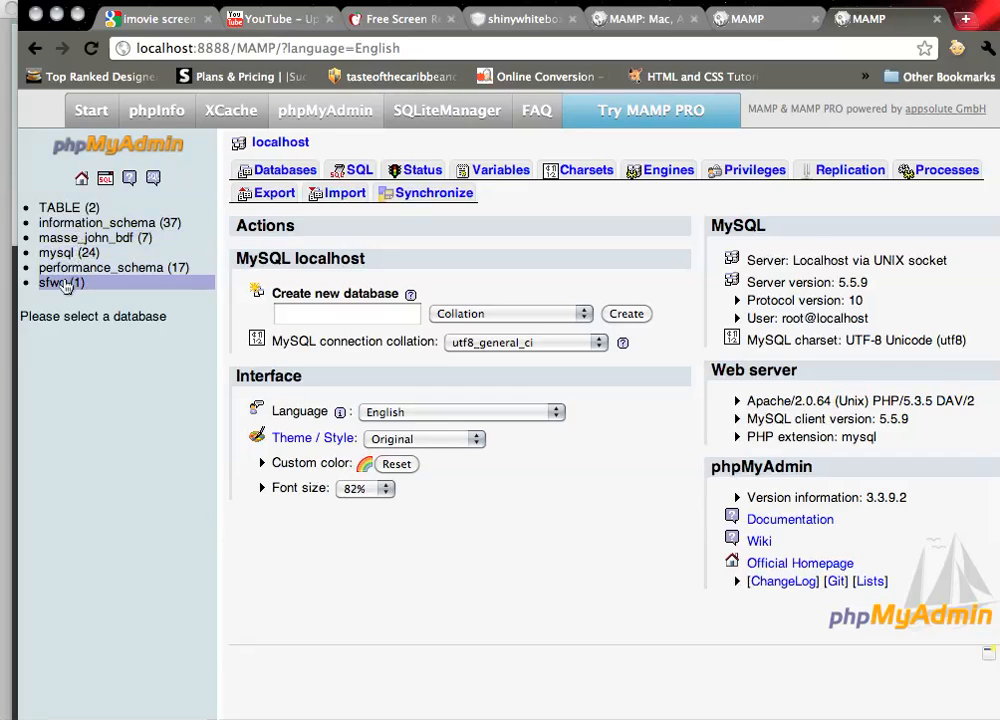
pyautogui.click(40, 207)
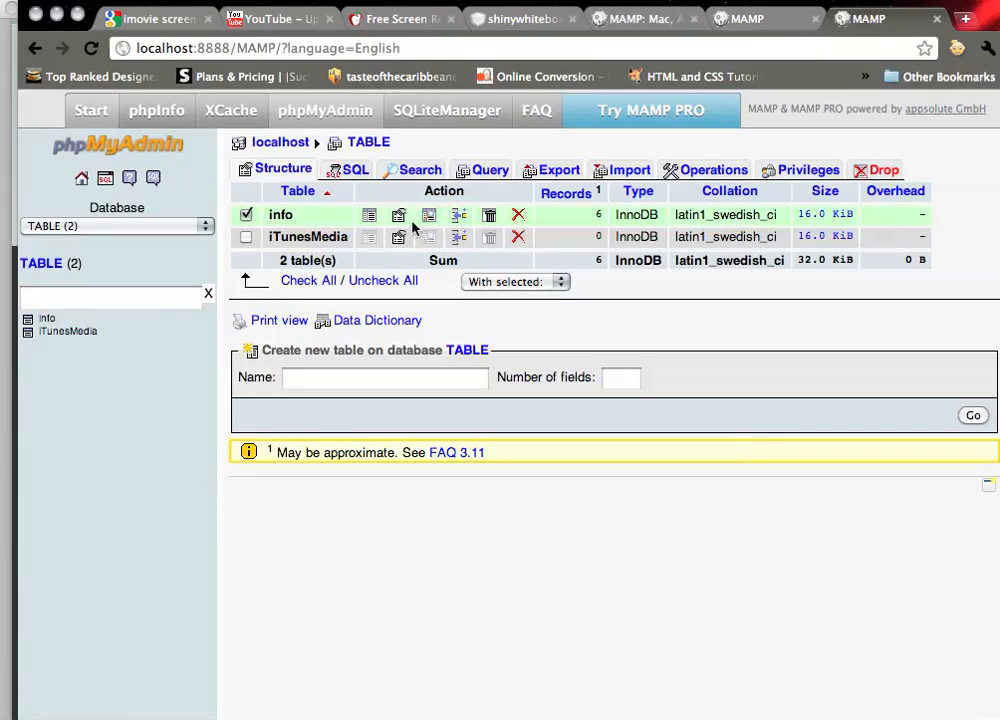
pyautogui.click(370, 215)
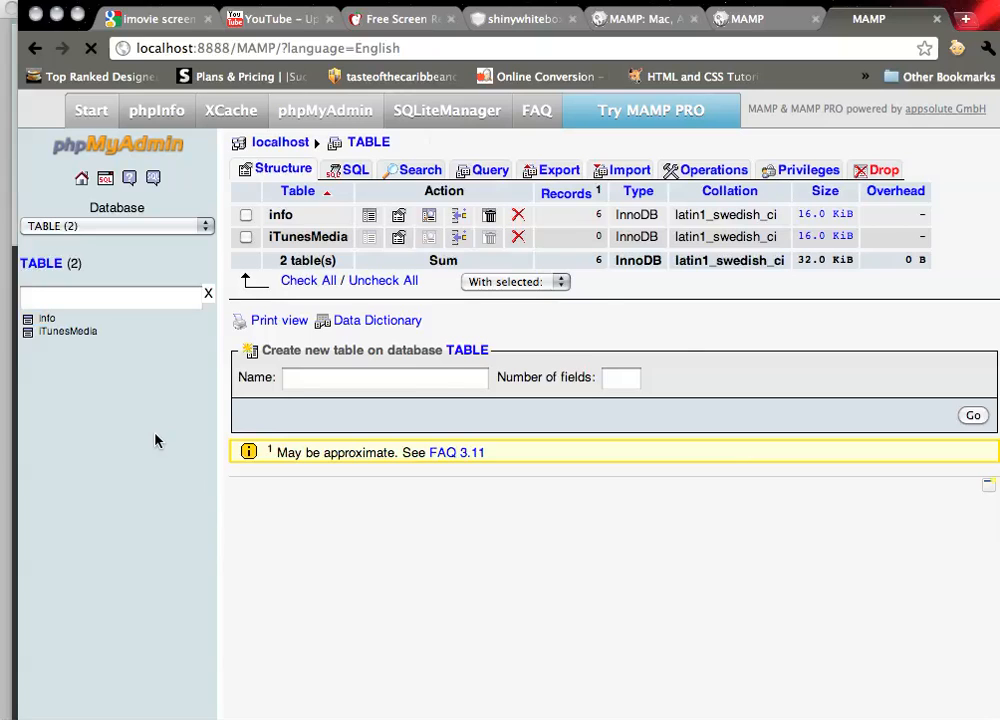
pyautogui.scroll(-1, 685, 427)
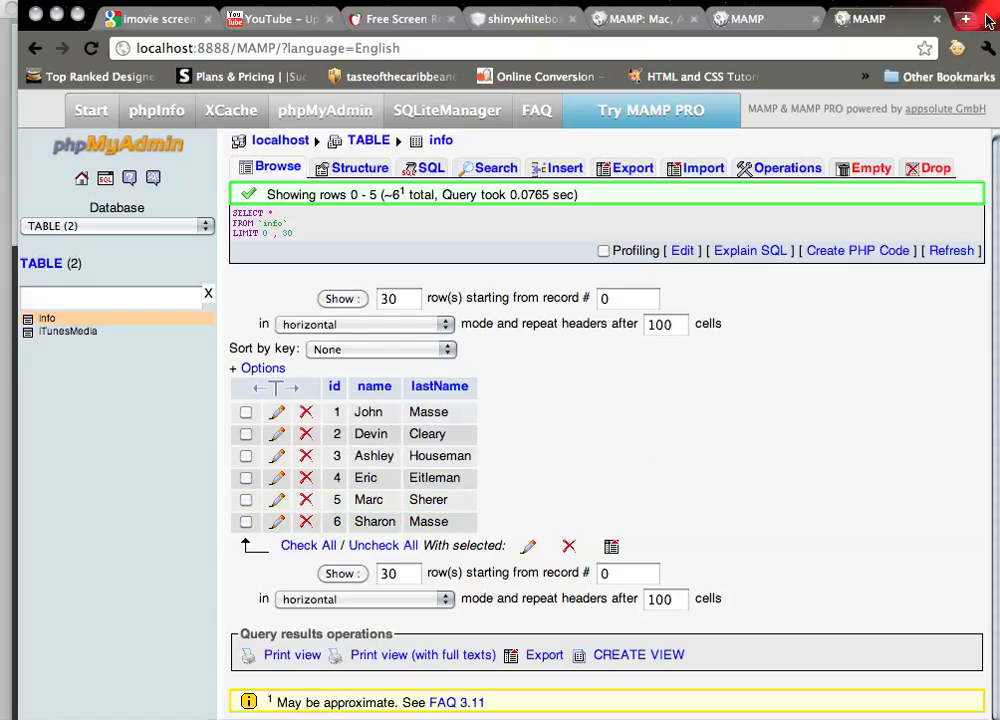
# Minimise the browser and move the MAMP window off the slide's numbered instructions
pyautogui.moveTo(989, 22); pyautogui.dragTo(990, 32)
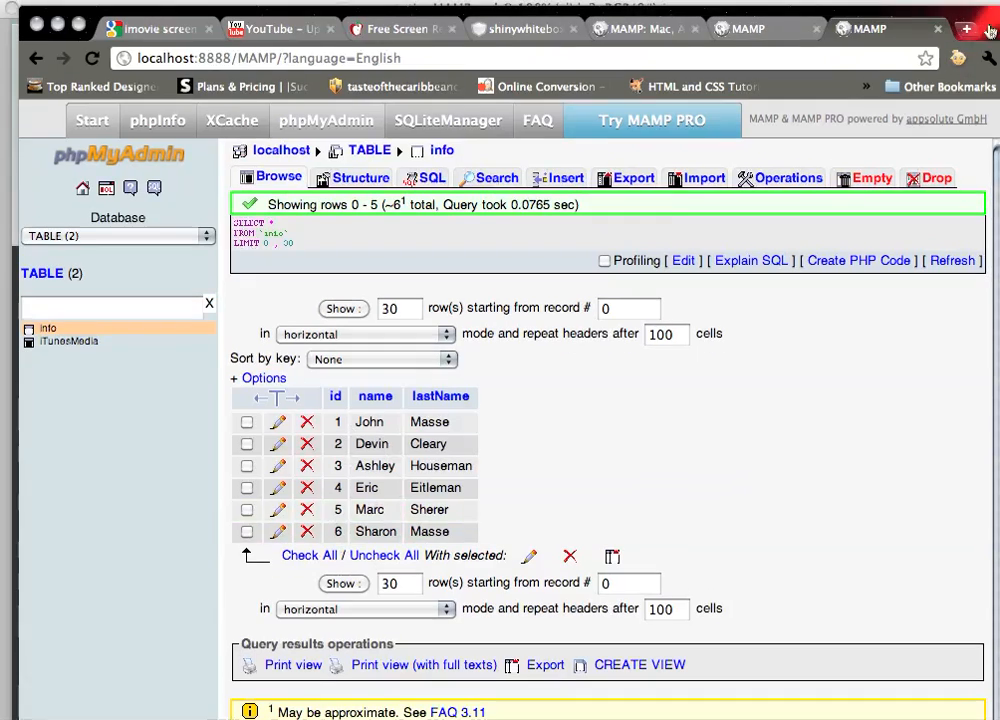
pyautogui.click(58, 25)
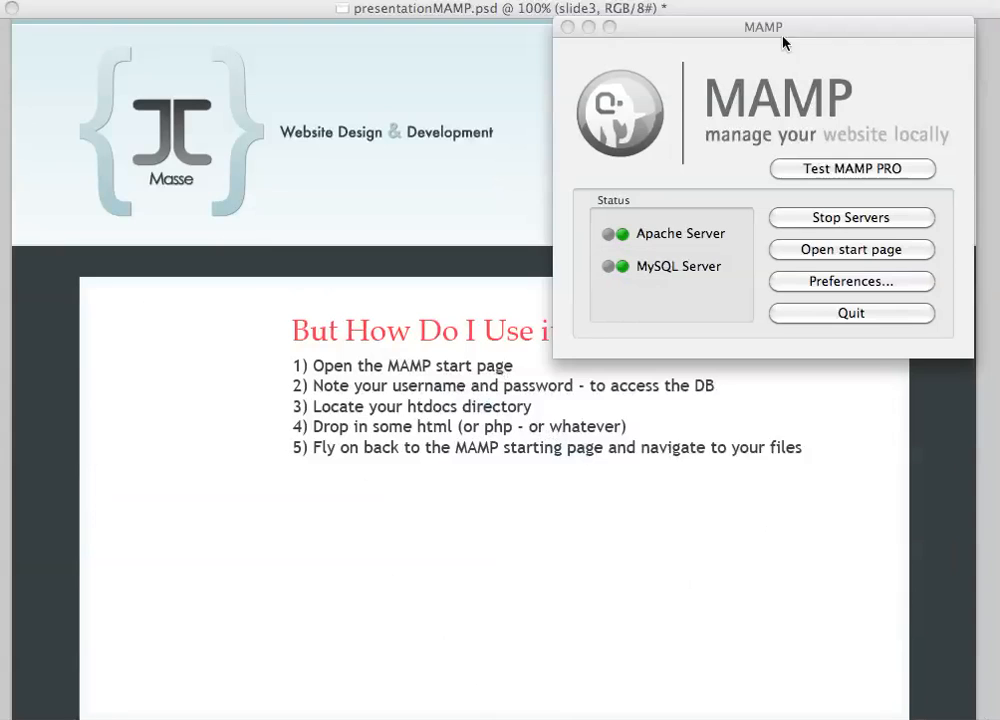
pyautogui.moveTo(647, 27); pyautogui.dragTo(884, 62)
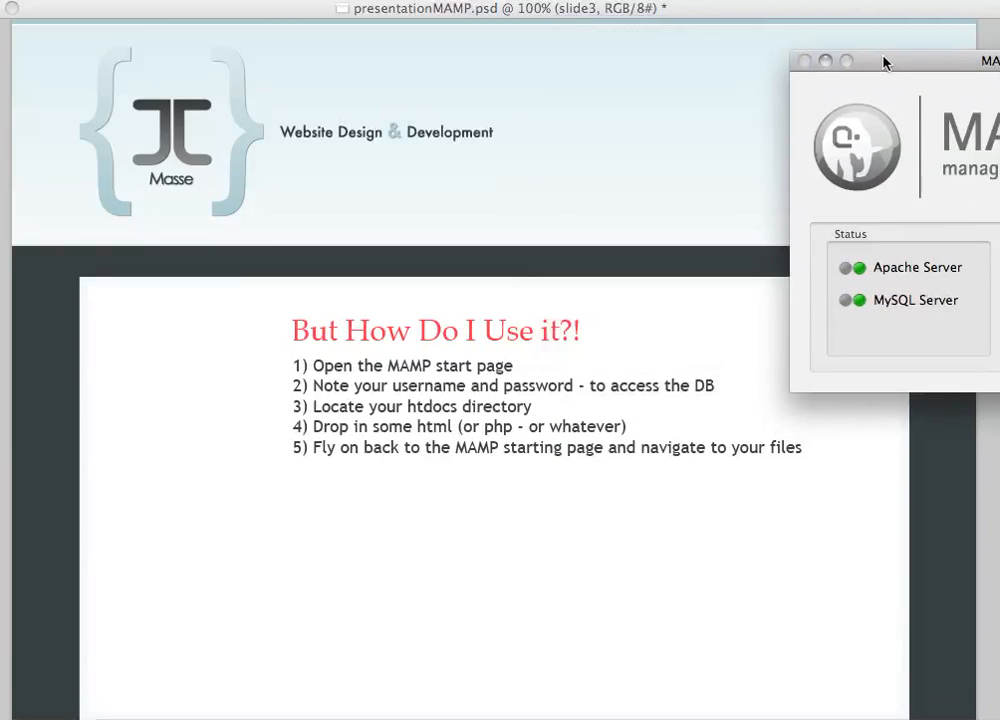
pyautogui.moveTo(995, 60); pyautogui.dragTo(197, 13)
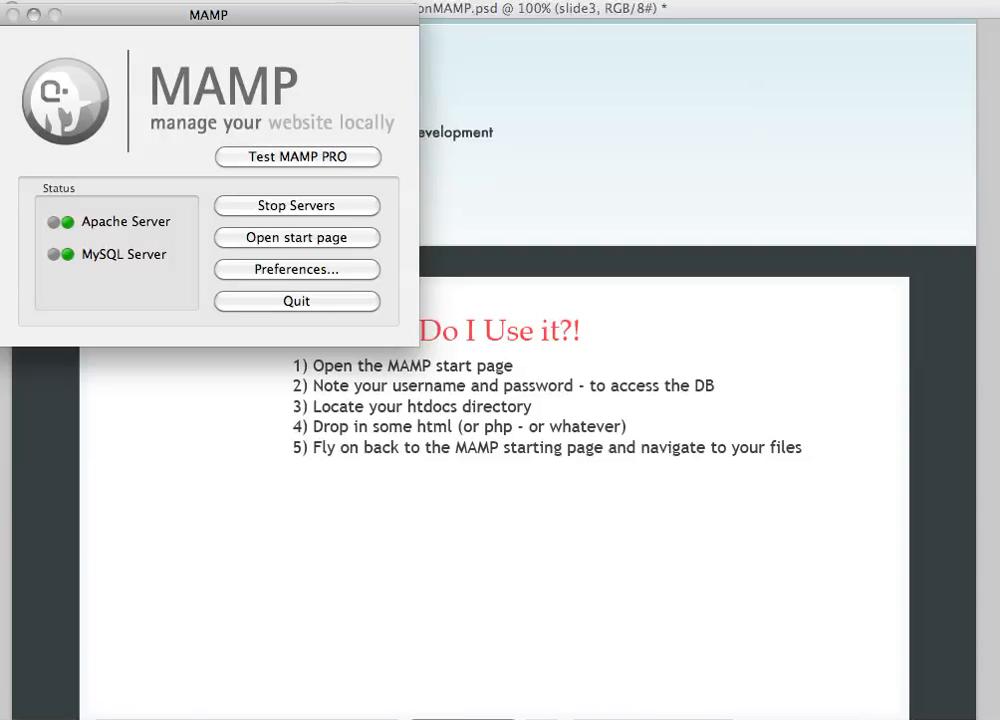
# Switch to Finder and open the MAMP folder inside Applications
pyautogui.press('super+Tab')
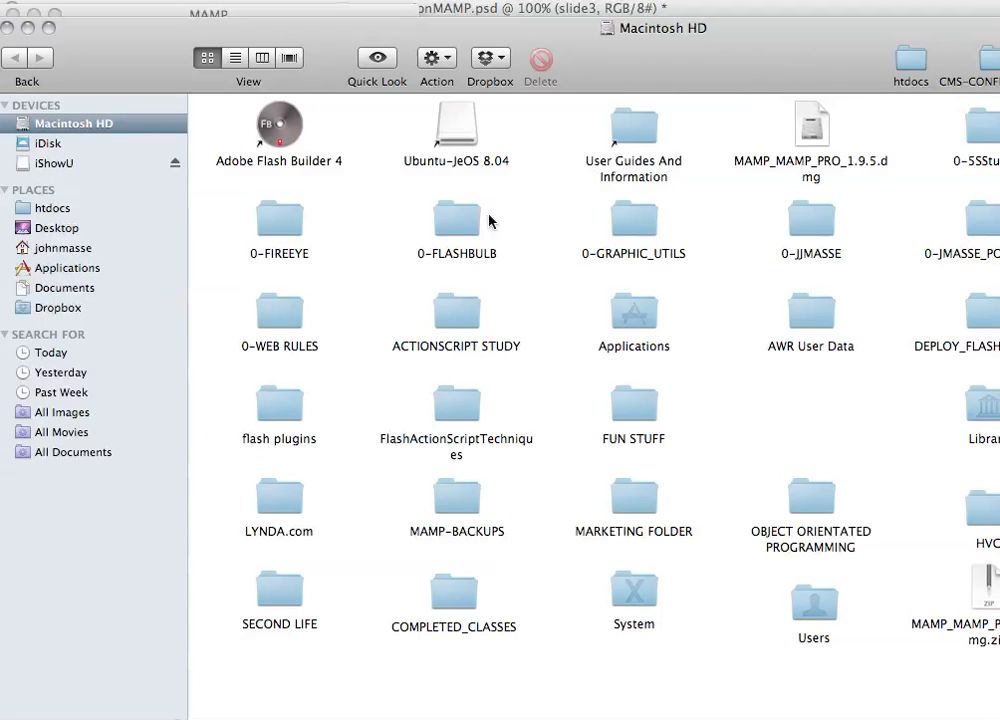
pyautogui.click(112, 269)
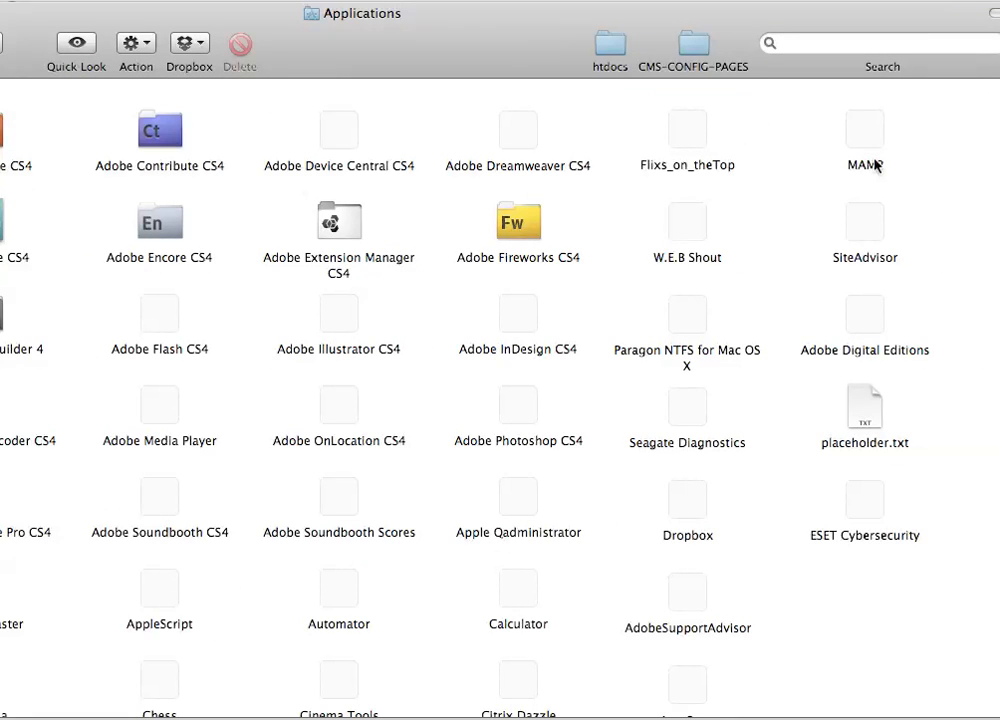
pyautogui.click(858, 163)
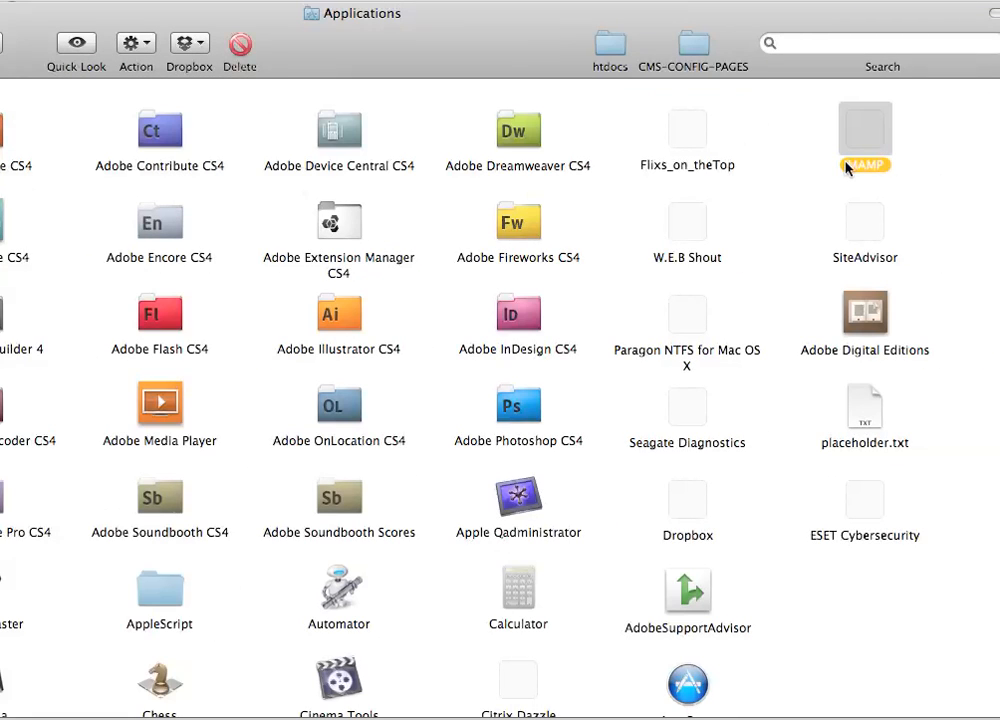
pyautogui.doubleClick(850, 138)
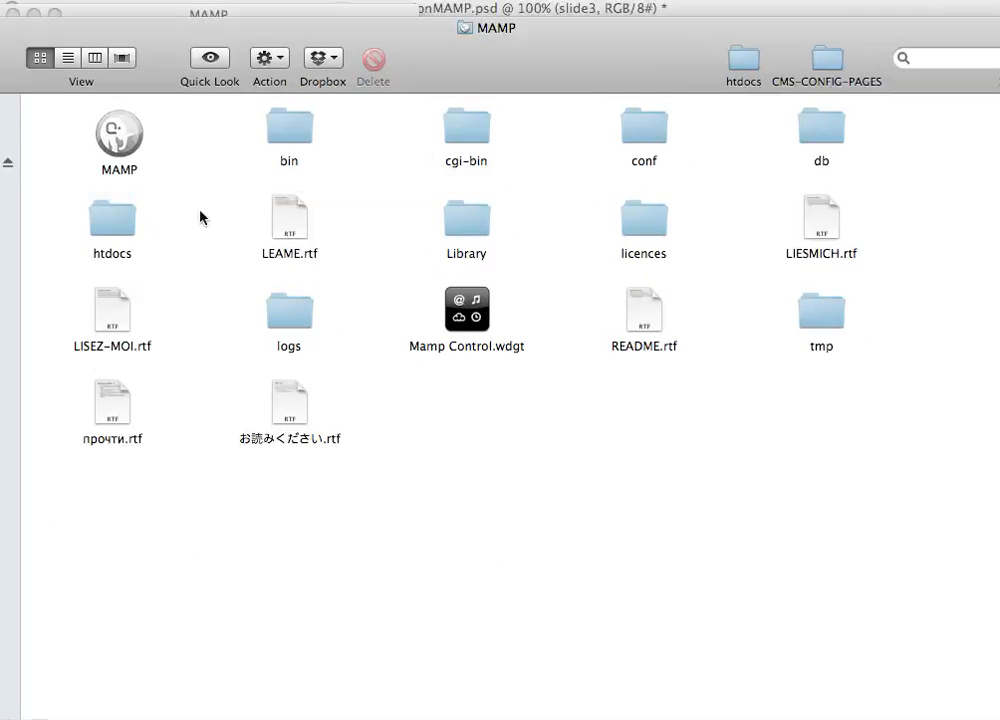
# Select the htdocs folder inside the MAMP folder and shift the Finder window slightly
pyautogui.click(122, 222)
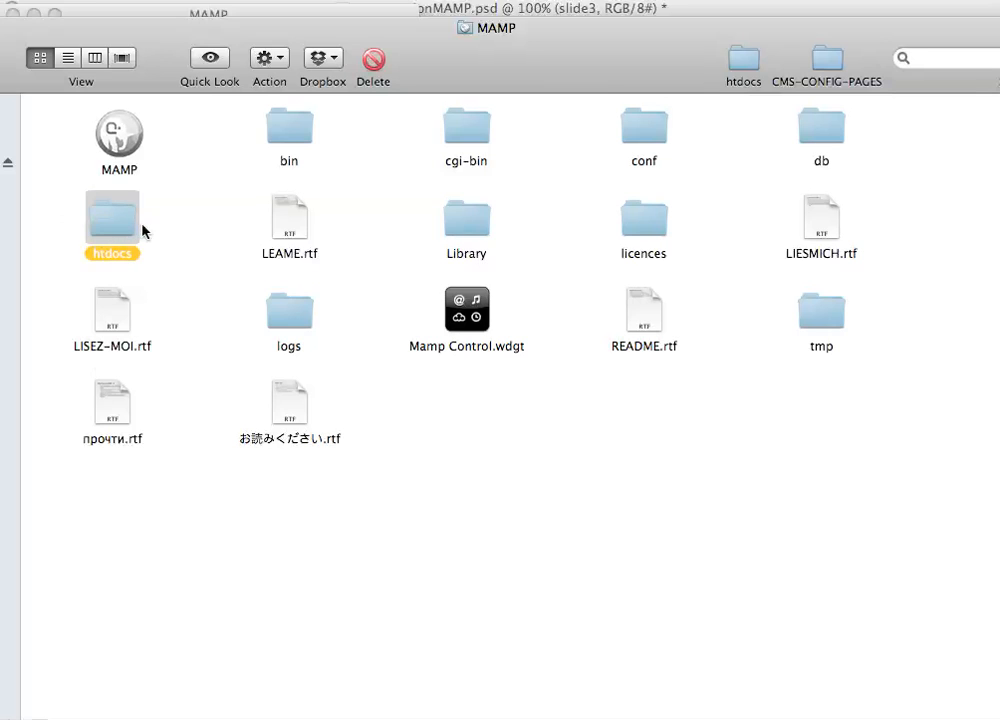
pyautogui.click(153, 234)
pyautogui.click(102, 221)
pyautogui.click(64, 233)
pyautogui.click(101, 223)
pyautogui.moveTo(557, 85); pyautogui.dragTo(602, 92)
pyautogui.click(196, 234)
pyautogui.click(147, 218)
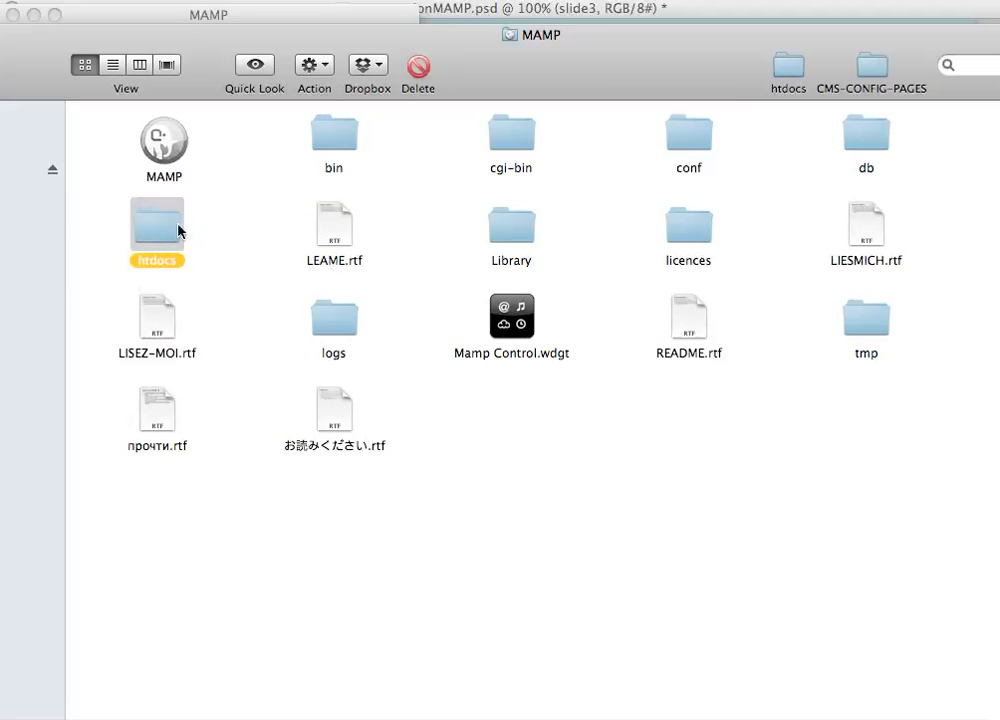
# Open the htdocs folder and look over the project folders stored in it
pyautogui.doubleClick(147, 222)
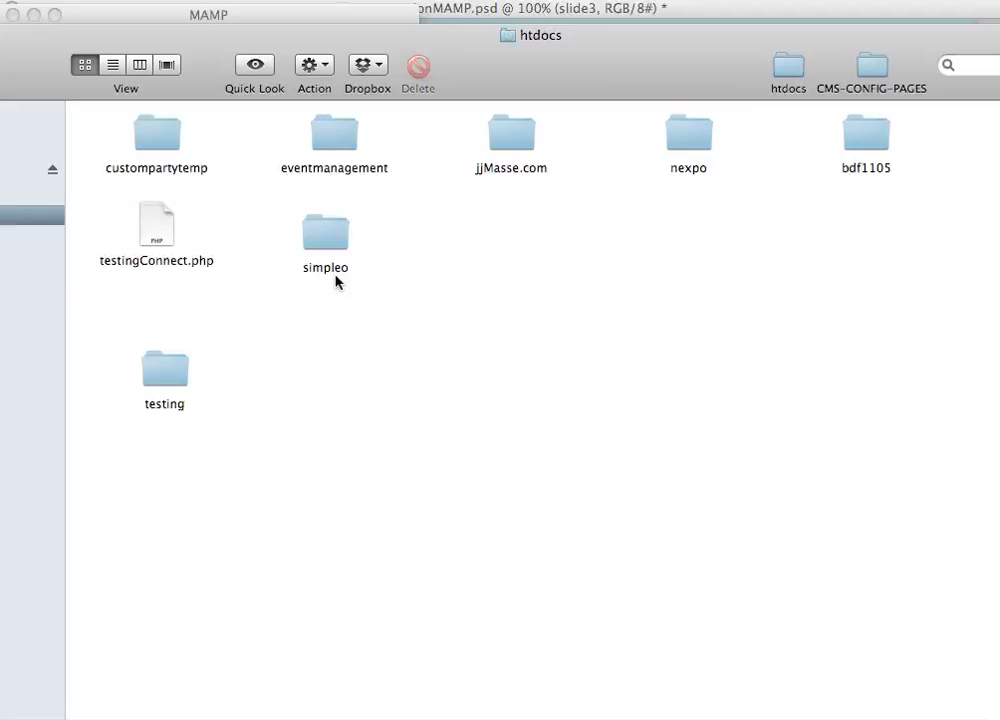
pyautogui.click(872, 138)
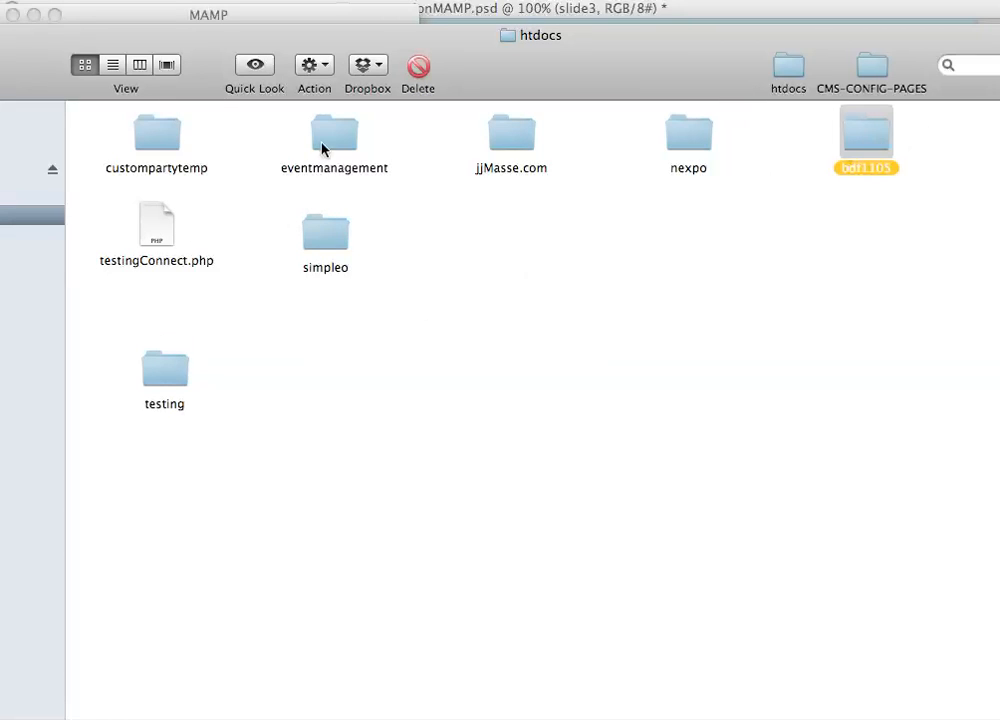
pyautogui.click(759, 312)
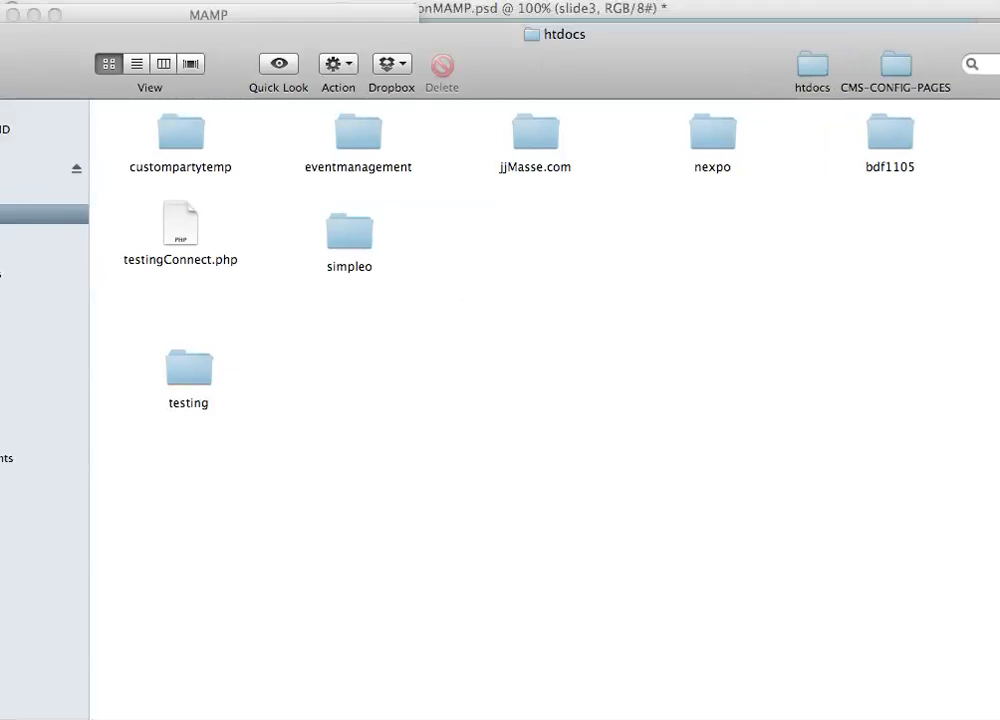
# Shift the htdocs Finder window and clear the windows covering the slide's numbered instructions
pyautogui.moveTo(41, 54); pyautogui.dragTo(88, 55)
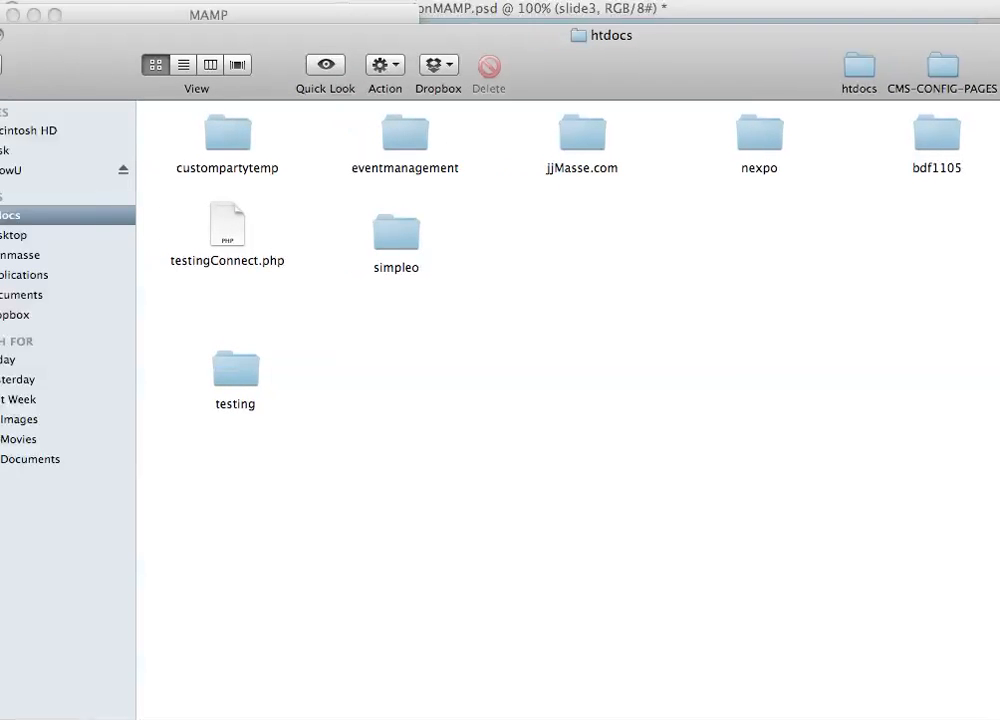
pyautogui.click(0, 35)
pyautogui.click(695, 250)
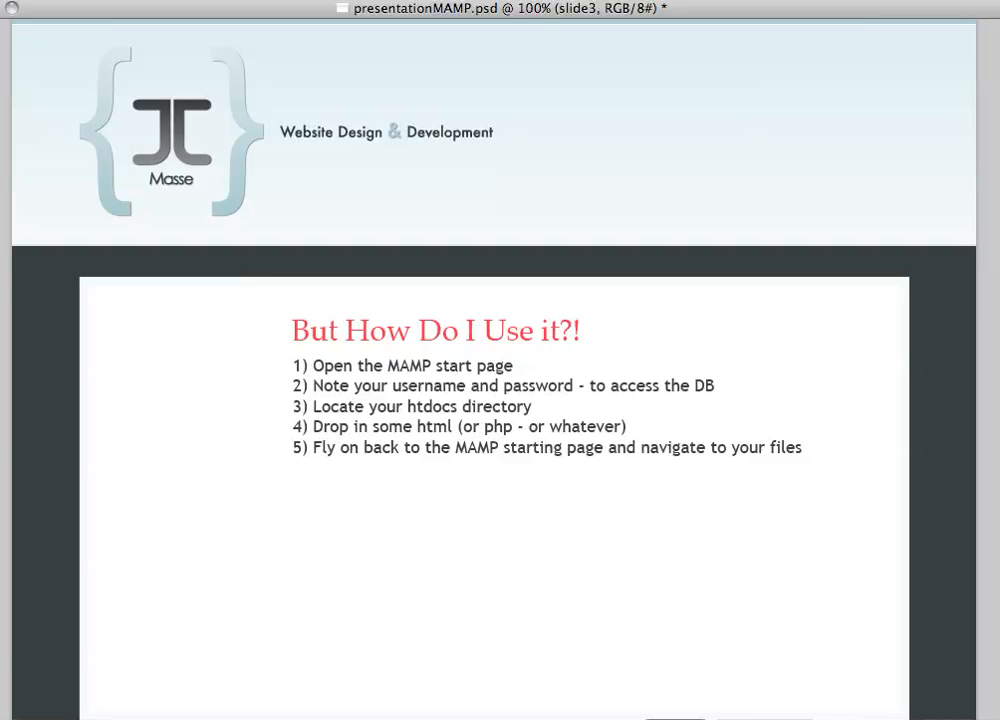
# Switch to the browser and view the Welcome to MAMP start page
pyautogui.press('super+Tab')
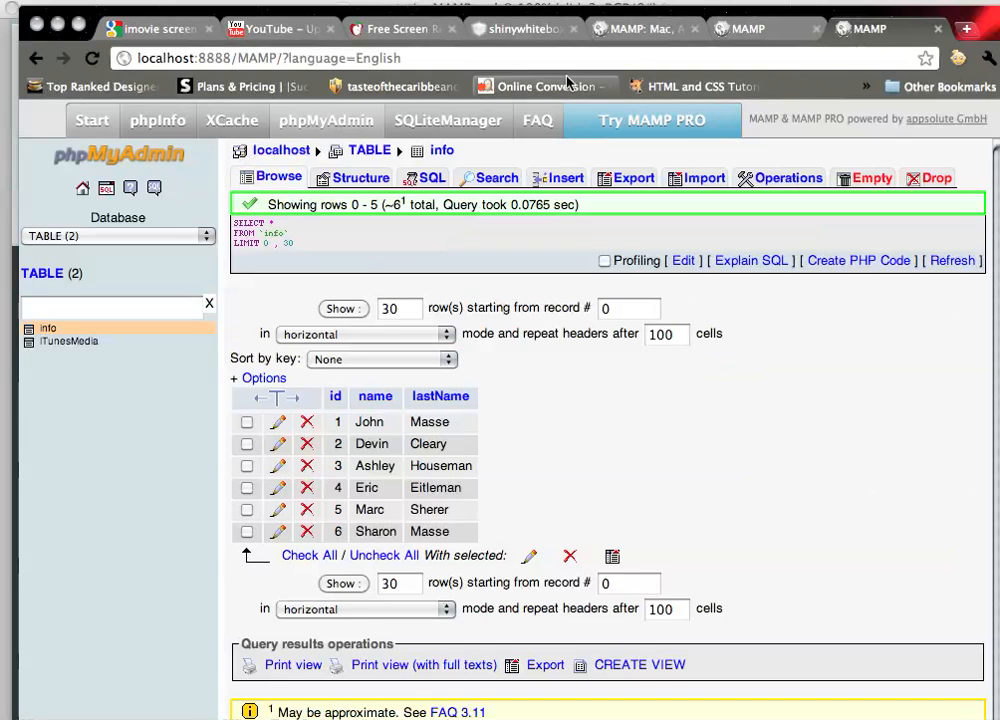
pyautogui.click(745, 28)
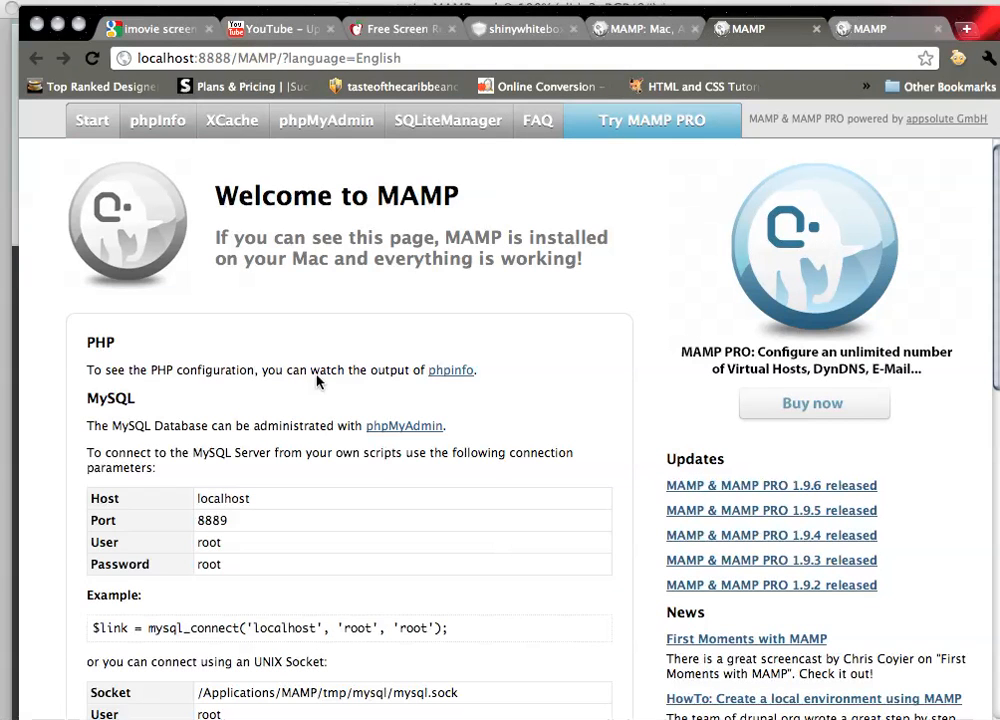
pyautogui.scroll(-2, 343, 391)
pyautogui.scroll(2, 346, 384)
# Shorten the start page's address to localhost:8888, load the root directory index and point out its heading
pyautogui.moveTo(238, 58); pyautogui.dragTo(428, 57)
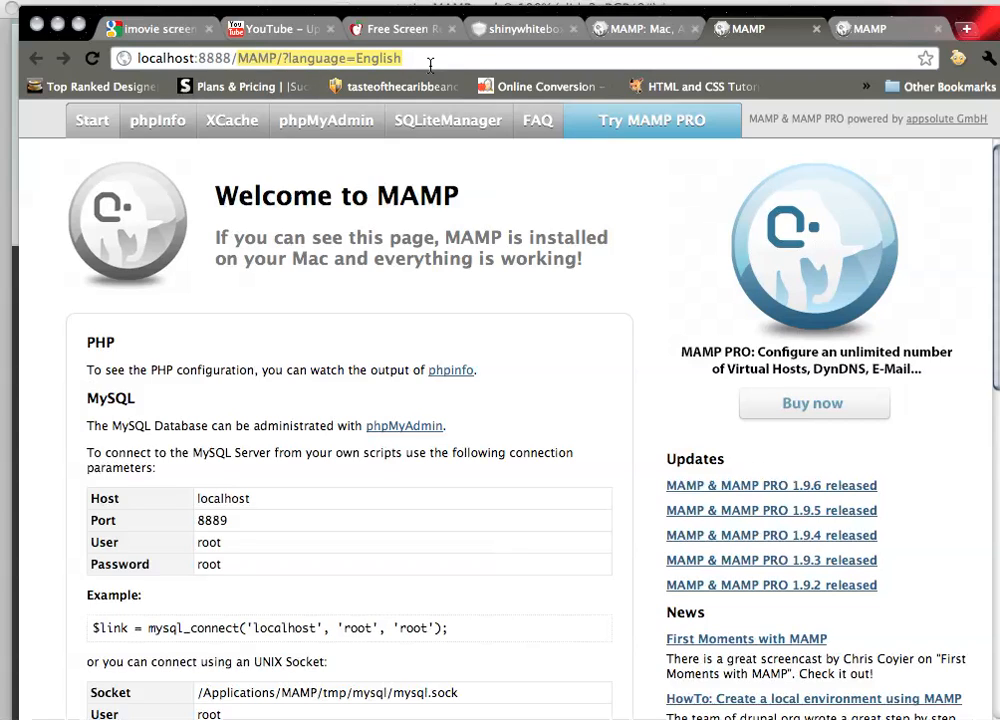
pyautogui.press('BackSpace')
pyautogui.press('Return')
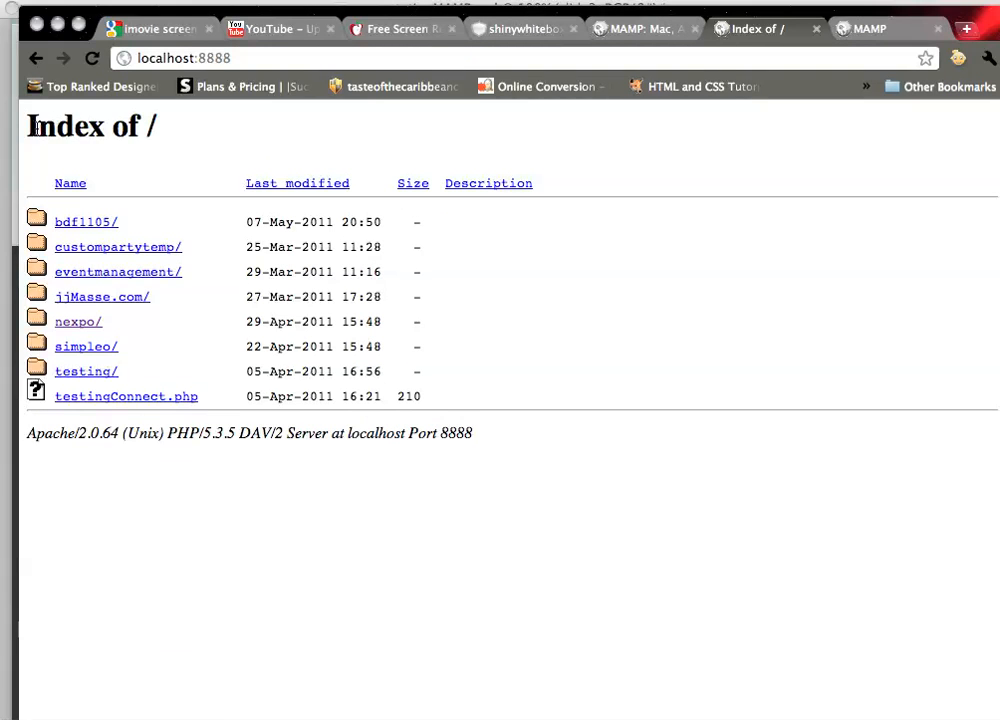
pyautogui.moveTo(37, 128); pyautogui.dragTo(155, 128)
pyautogui.click(205, 132)
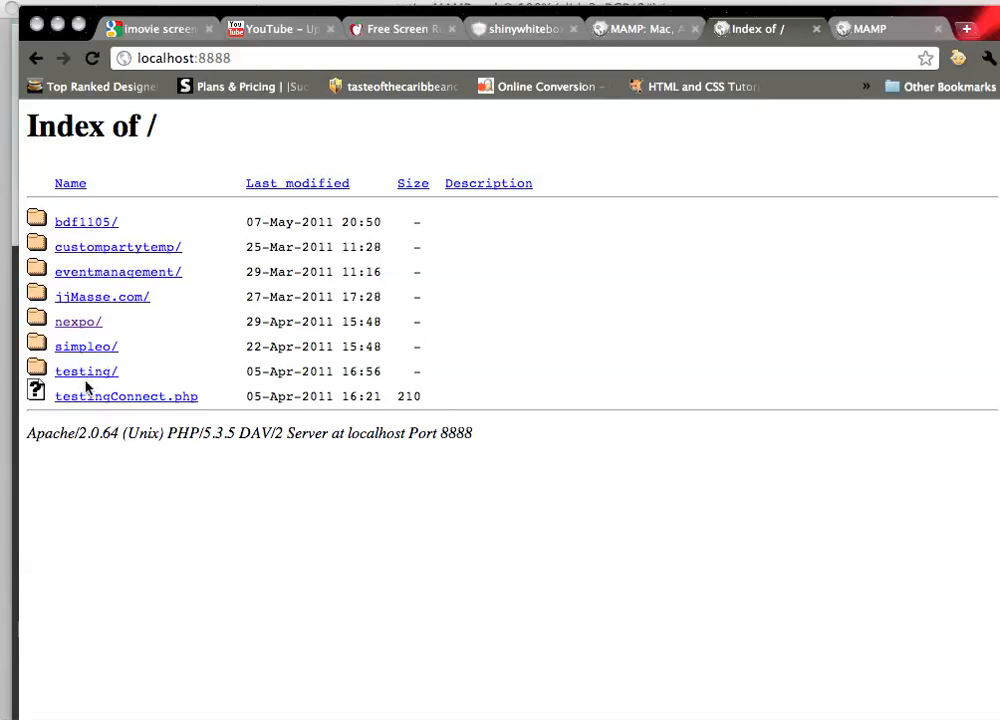
# View the jjMasse.com and eventmanagement sites from the directory index, returning to the index after each
pyautogui.click(98, 298)
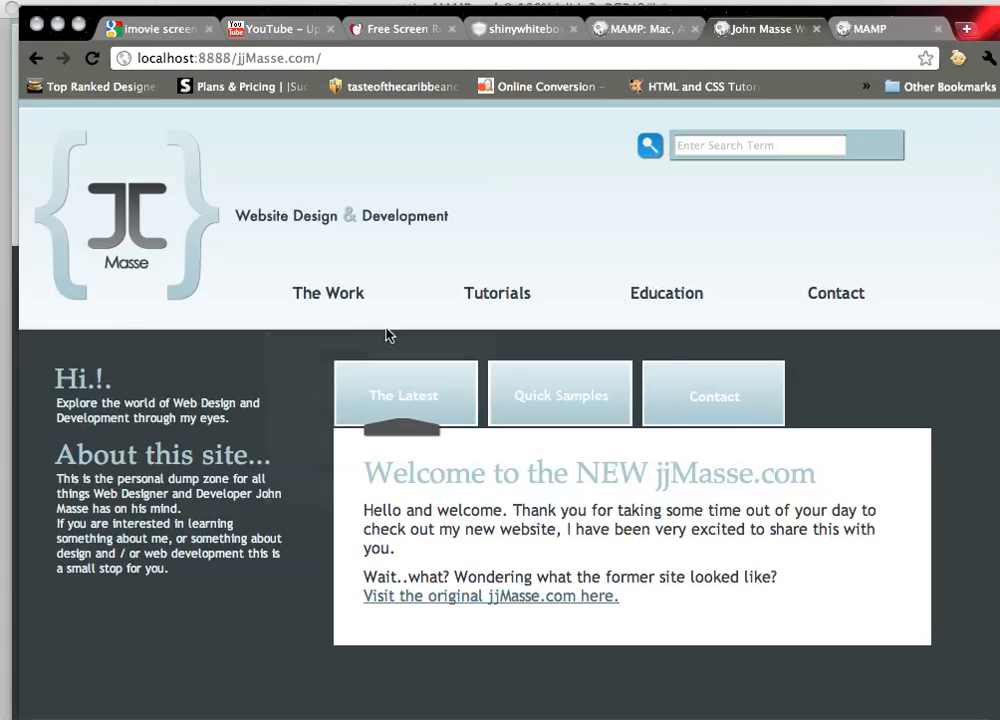
pyautogui.click(34, 57)
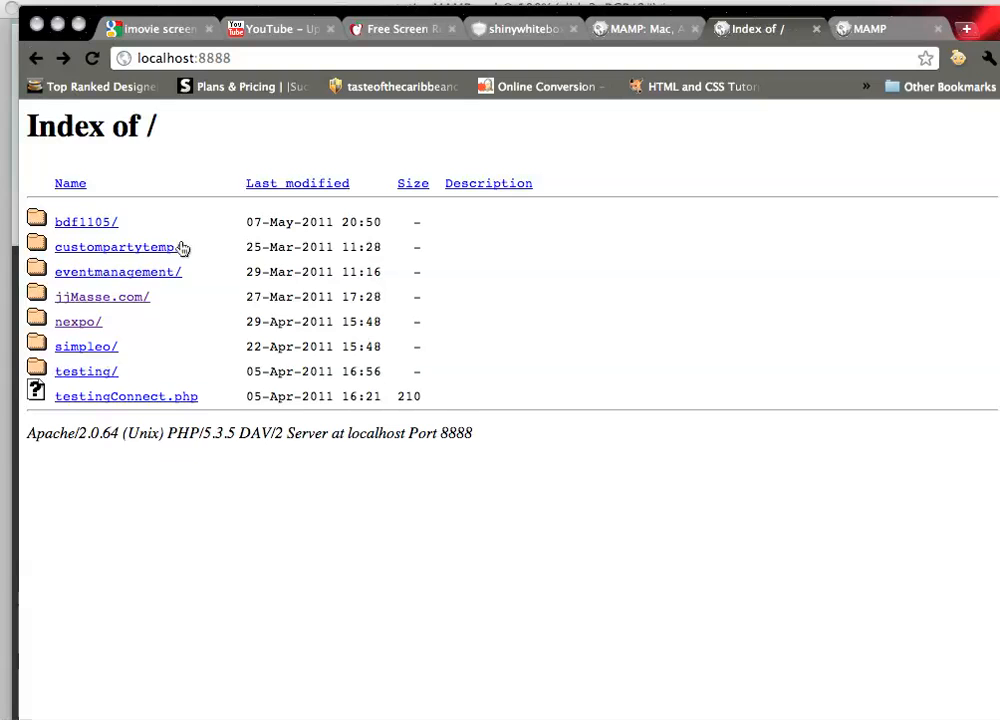
pyautogui.click(107, 273)
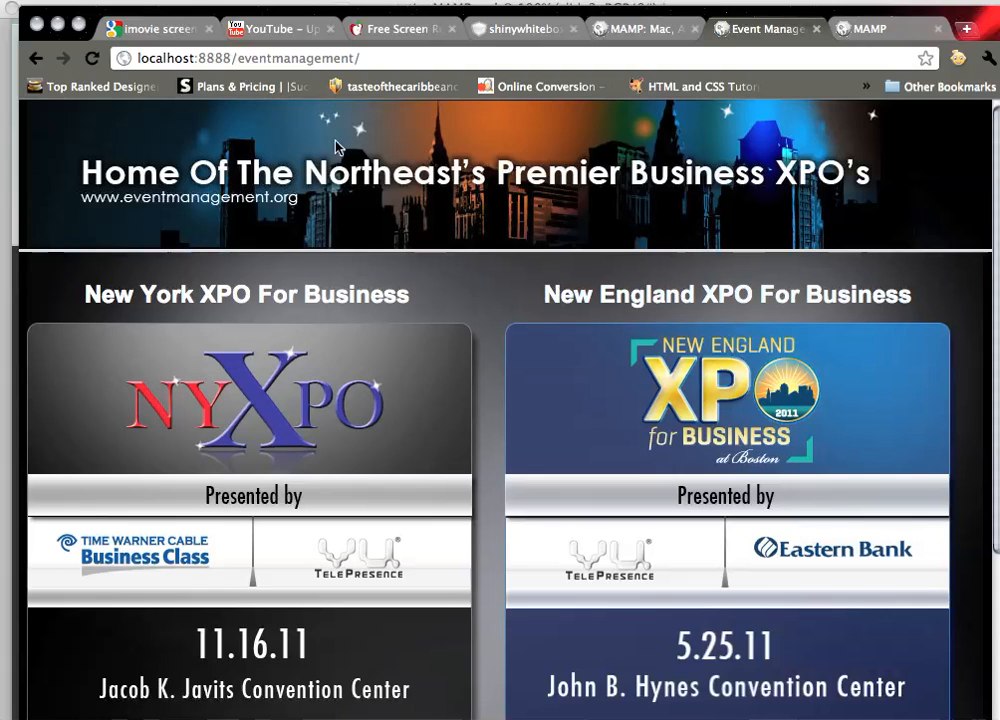
pyautogui.click(35, 57)
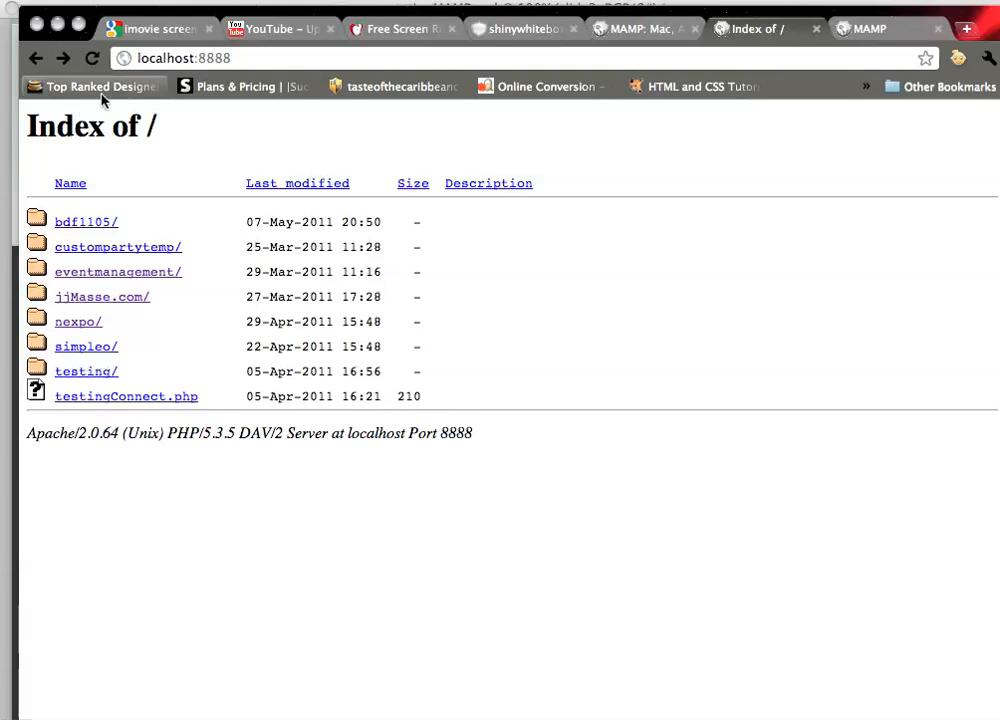
# Minimise the browser, then hide the slide2 group and show the slide3 group in the Photoshop presentation
pyautogui.click(58, 24)
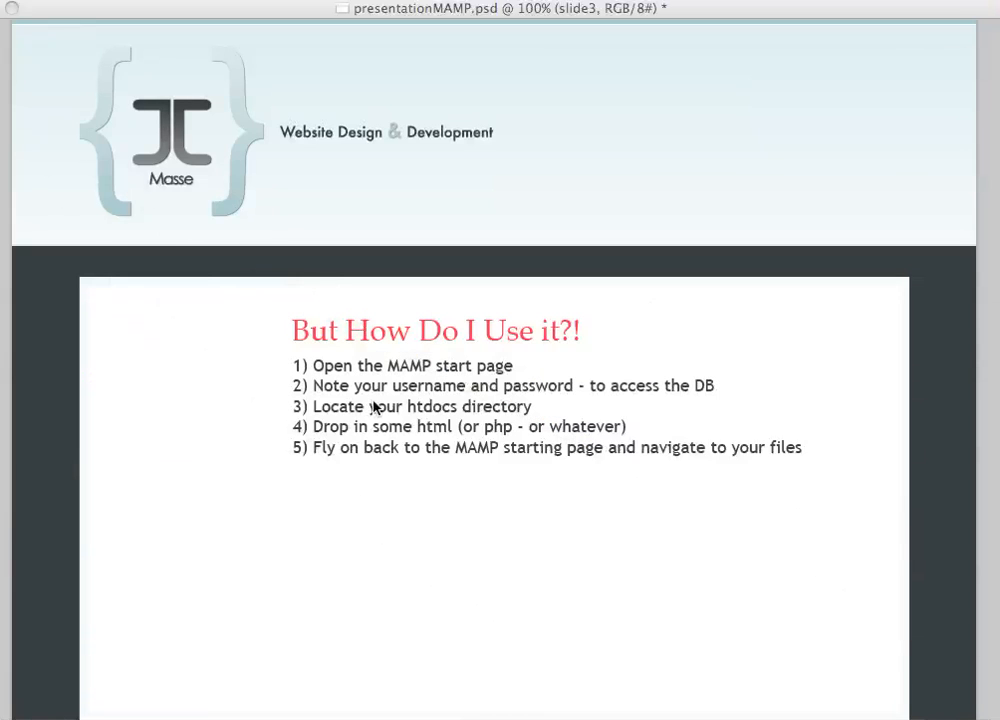
pyautogui.press('Tab')
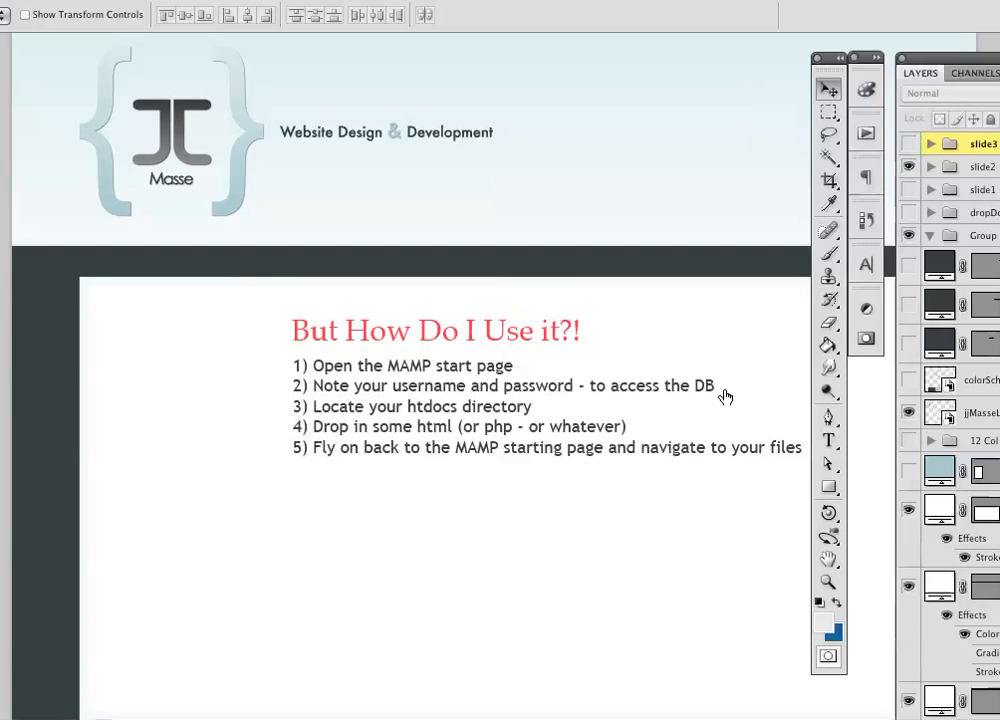
pyautogui.click(905, 150)
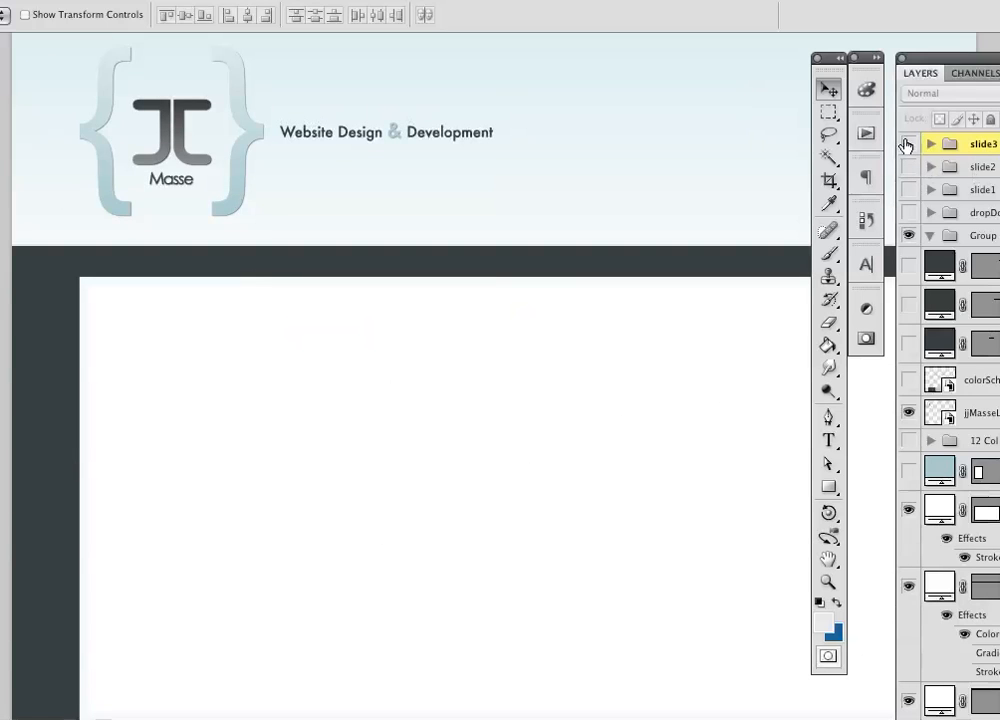
pyautogui.click(905, 143)
pyautogui.press('Tab')
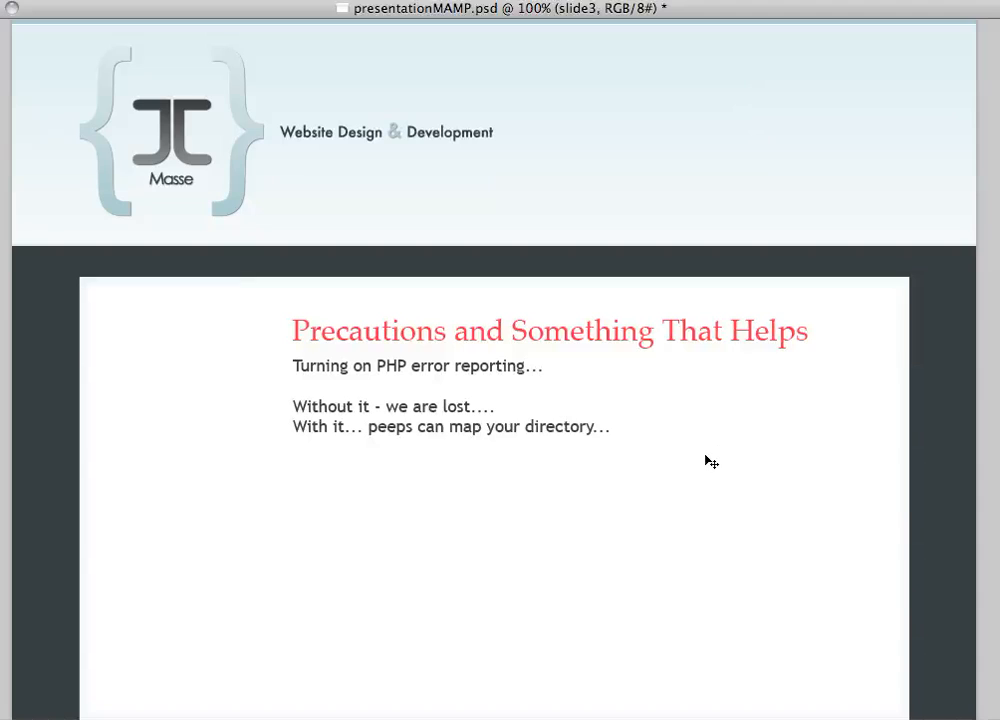
# Select the slide's PHP error reporting text layer, then minimise the presentation so the MAMP window shows on the desktop
pyautogui.click(689, 476)
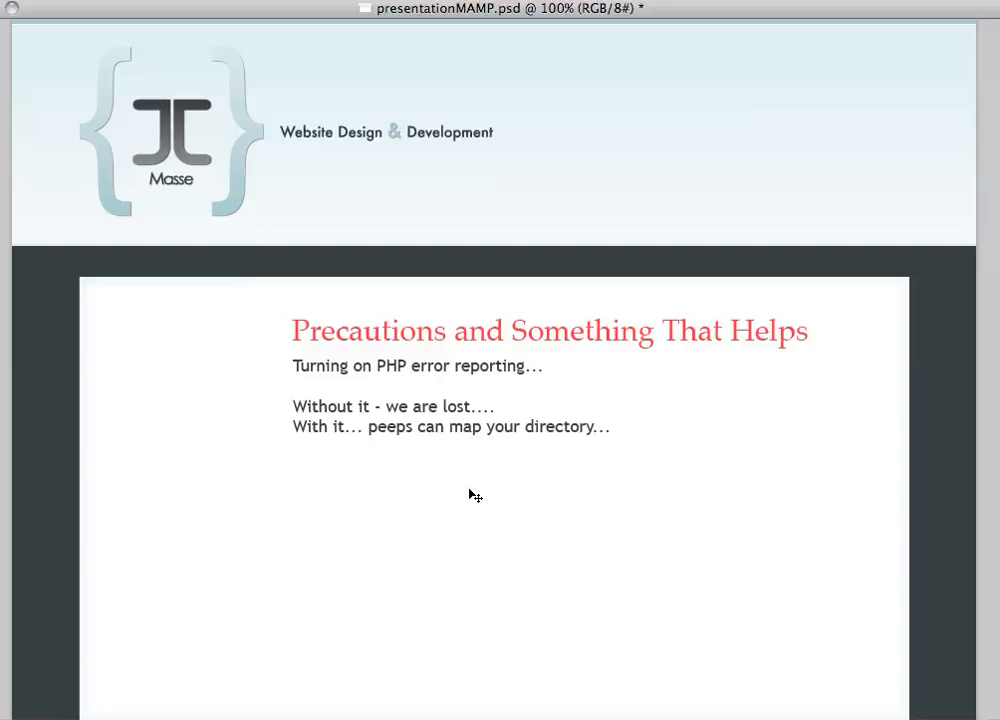
pyautogui.click(455, 403)
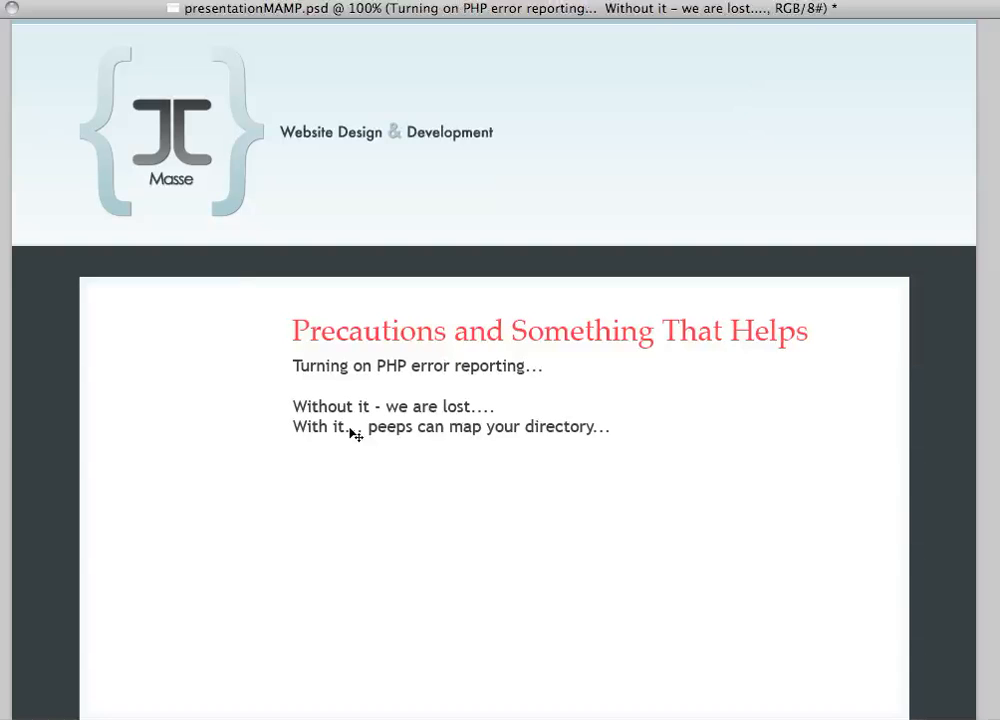
pyautogui.moveTo(208, 11); pyautogui.dragTo(330, 50)
pyautogui.click(18, 12)
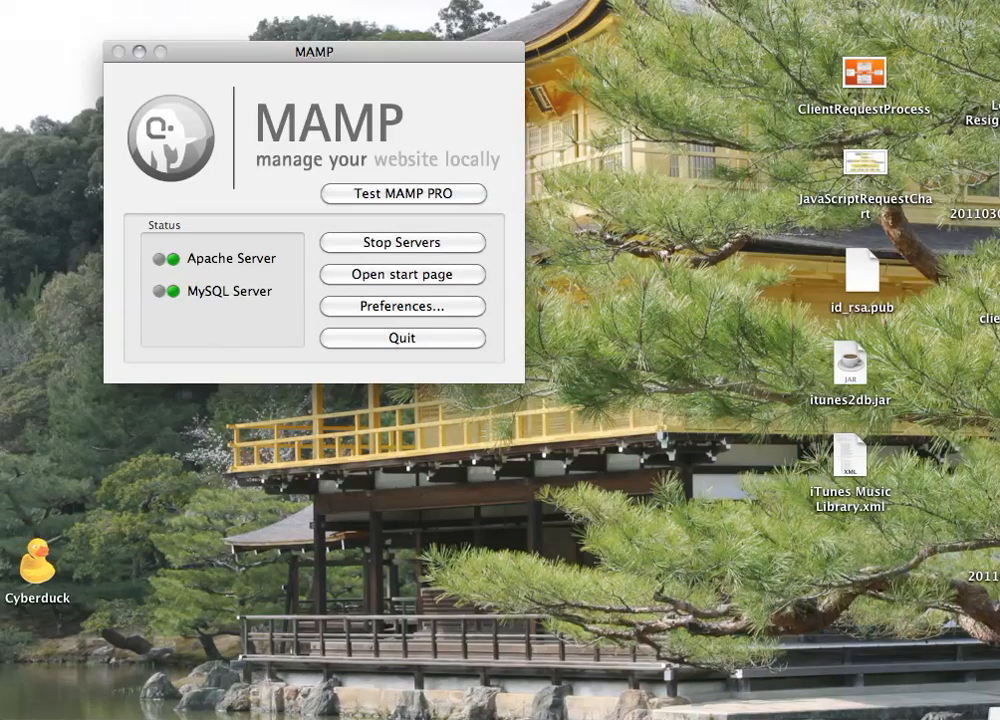
# Switch to iShowU, pause the screen recording and minimise its window after resuming
pyautogui.click(640, 718)
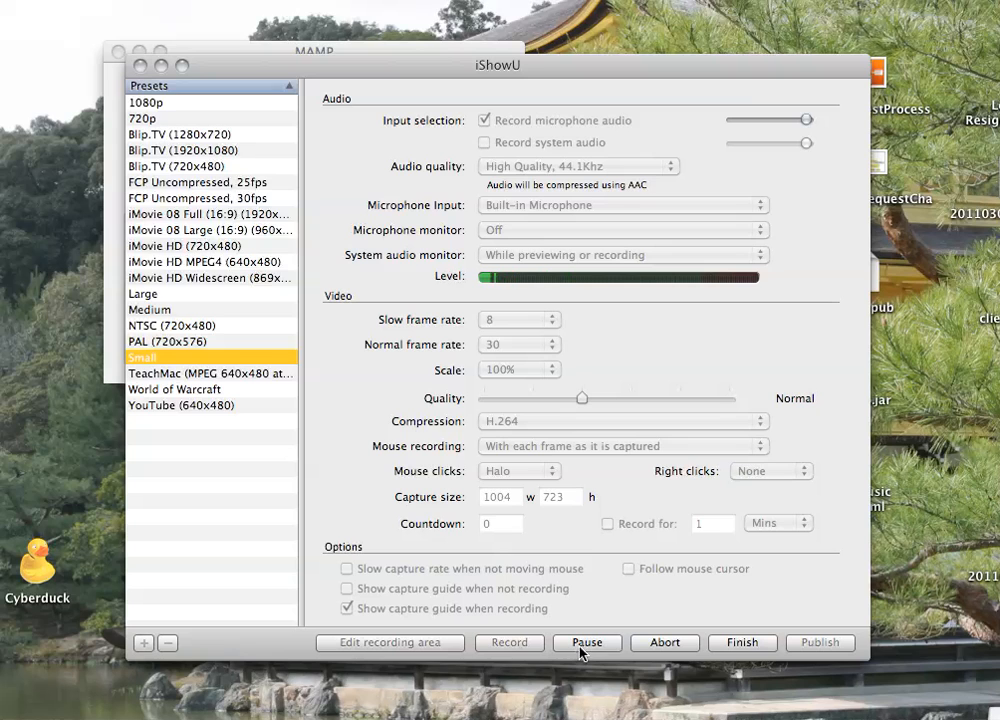
pyautogui.click(584, 642)
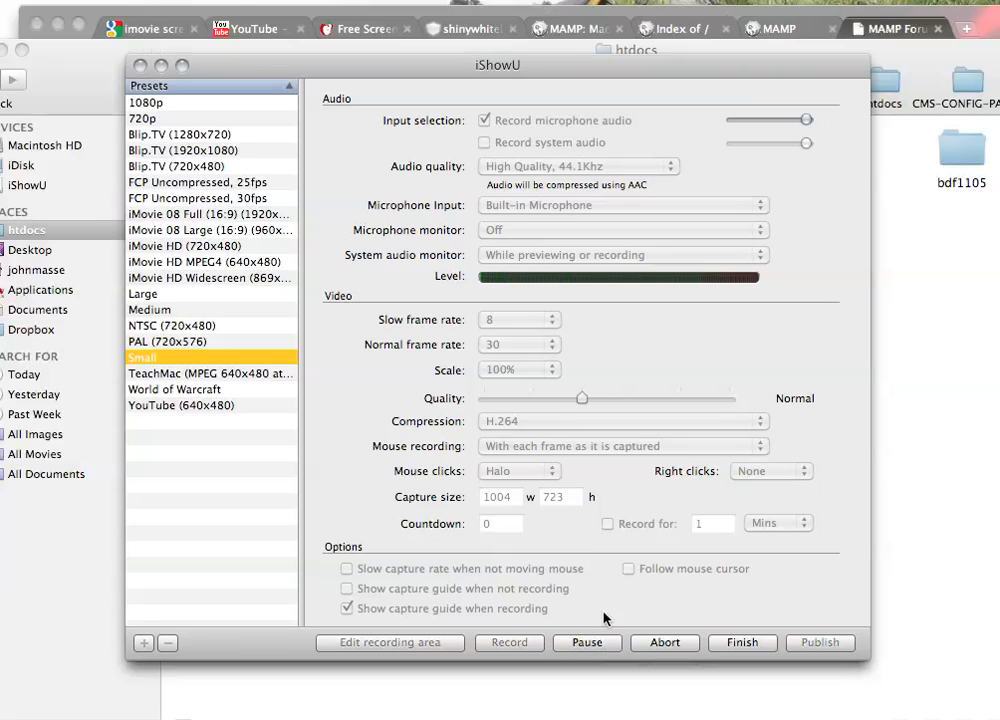
pyautogui.click(161, 65)
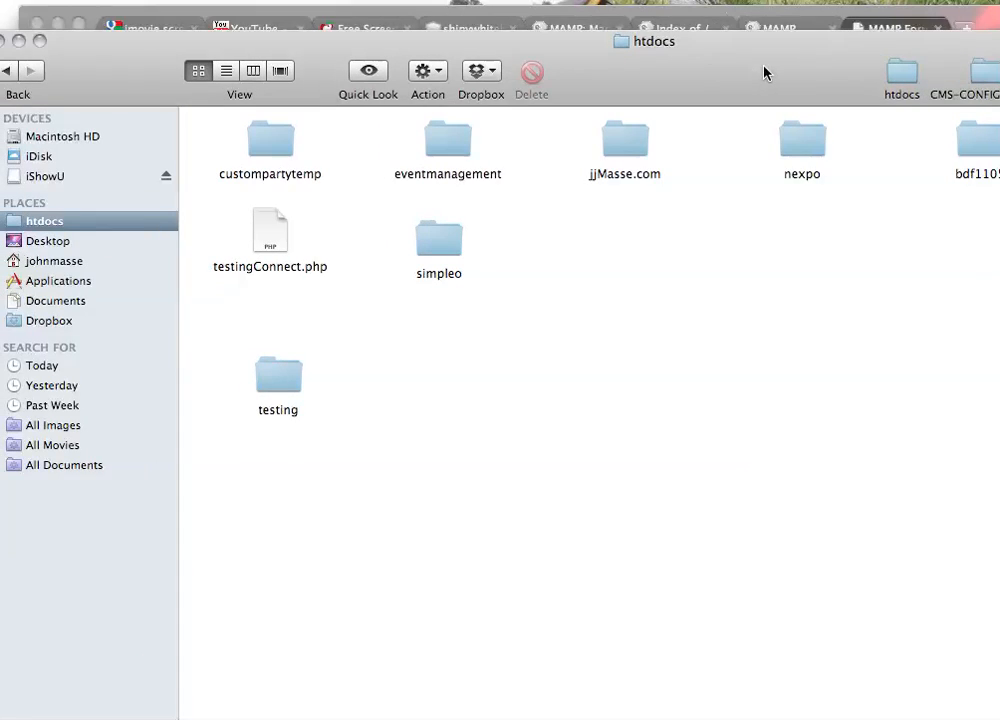
# Go back to the MAMP folder in Finder and open the php5.2 folder inside conf
pyautogui.click(8, 70)
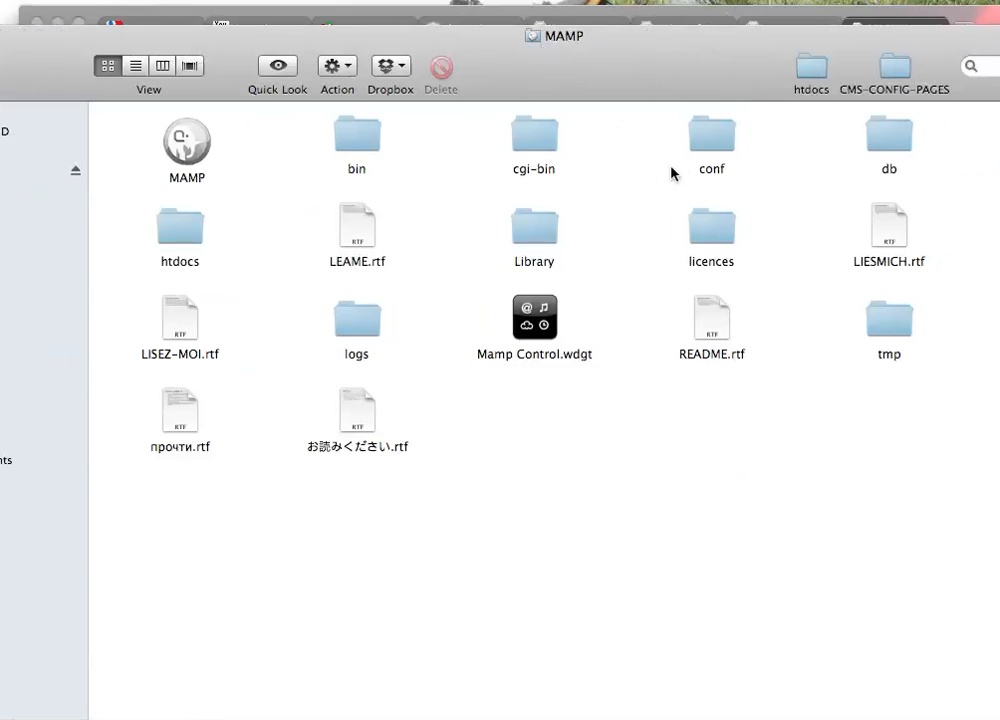
pyautogui.click(718, 142)
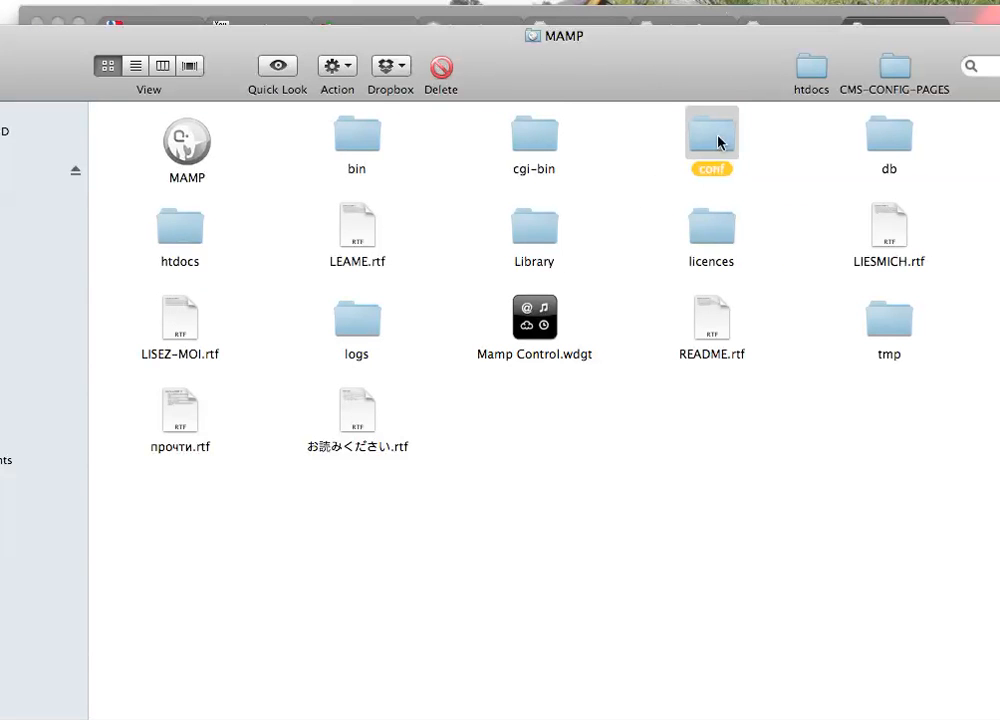
pyautogui.doubleClick(718, 142)
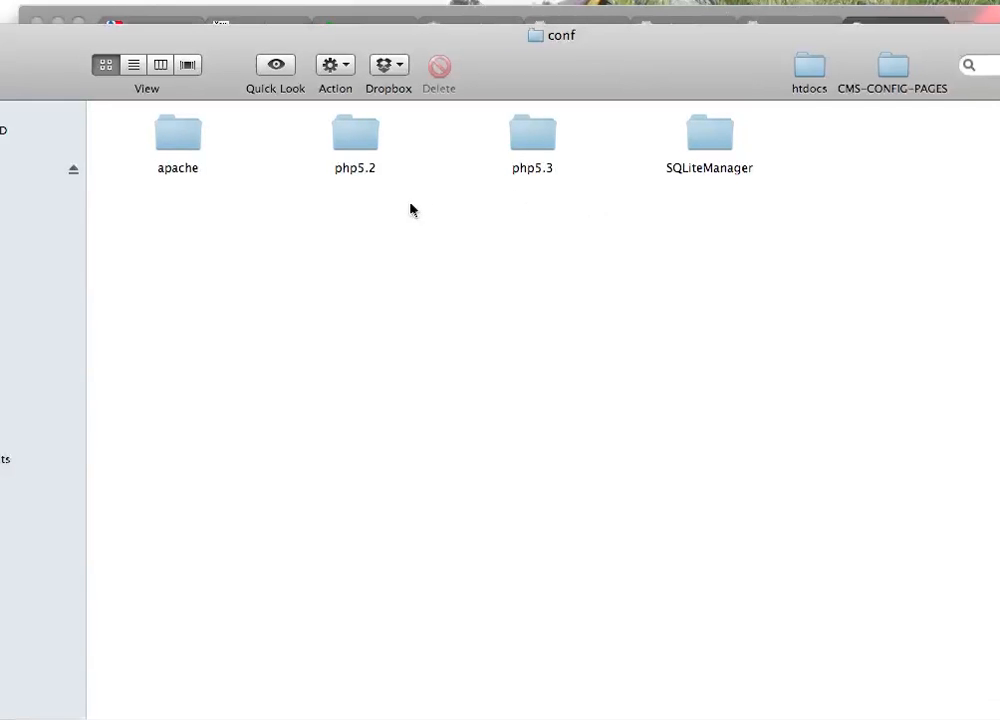
pyautogui.click(376, 138)
pyautogui.click(536, 147)
pyautogui.click(373, 152)
pyautogui.doubleClick(364, 147)
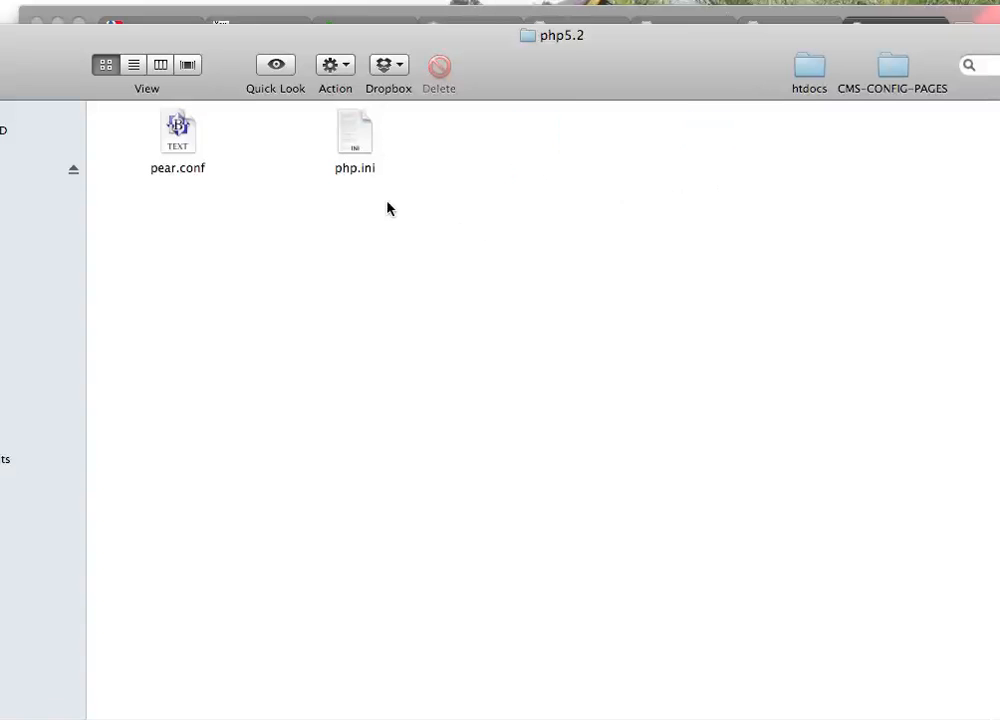
# Open php.ini from the php5.2 folder in the text editor and reposition its window
pyautogui.click(357, 140)
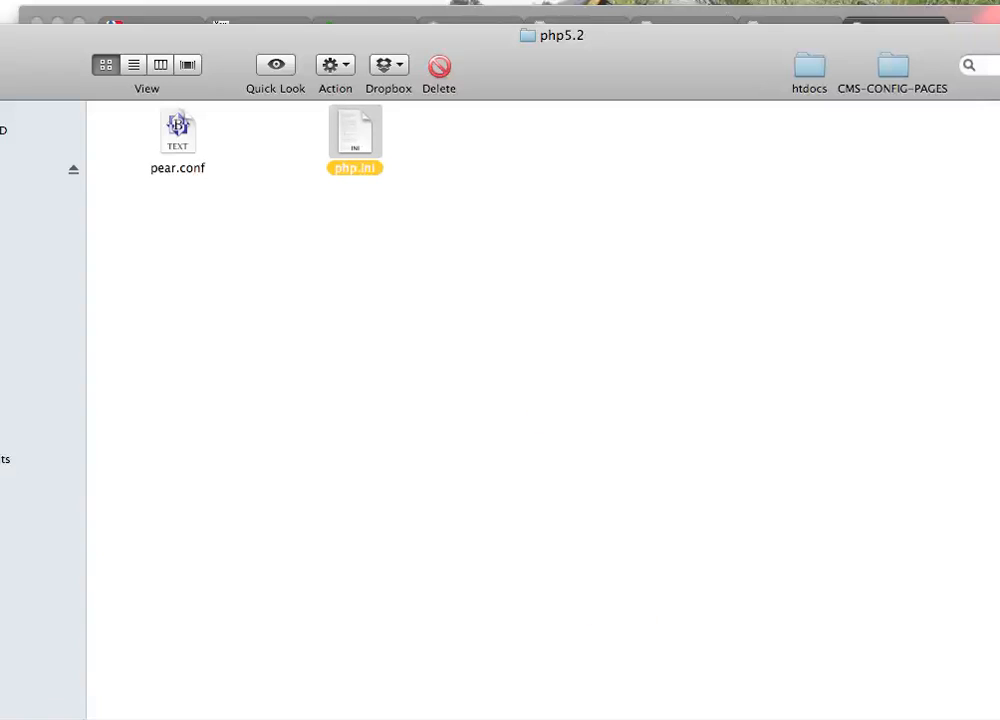
pyautogui.press('super+o')
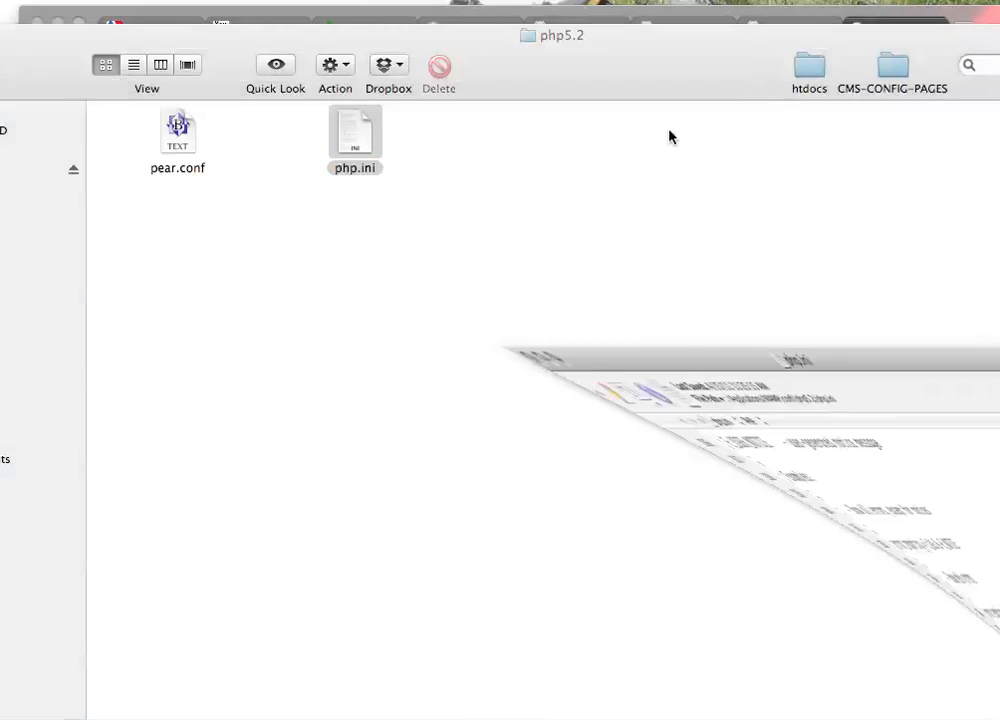
pyautogui.moveTo(510, 25)
pyautogui.mouseDown()
pyautogui.moveTo(540, 5)
pyautogui.moveTo(606, 40)
pyautogui.moveTo(529, 18)
pyautogui.mouseUp()
# Find the display_errors setting on line 277 of php.ini and highlight the line and its On value
pyautogui.scroll(-2, 627, 380)
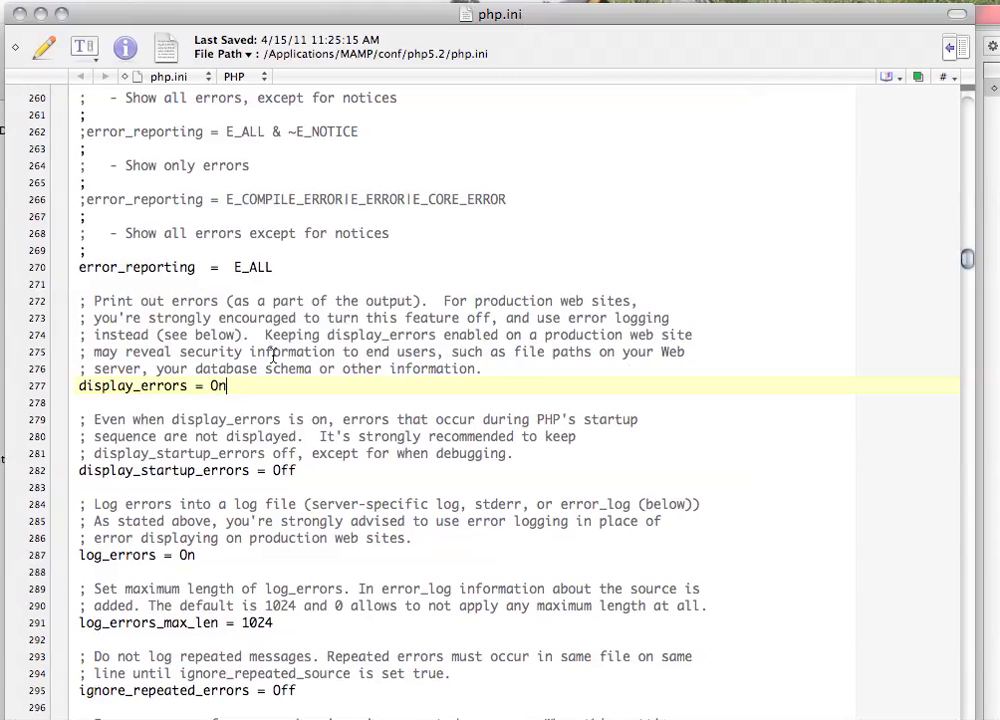
pyautogui.scroll(-1, 253, 345)
pyautogui.moveTo(35, 352)
pyautogui.mouseDown()
pyautogui.moveTo(35, 336)
pyautogui.moveTo(35, 370)
pyautogui.moveTo(34, 360)
pyautogui.mouseUp()
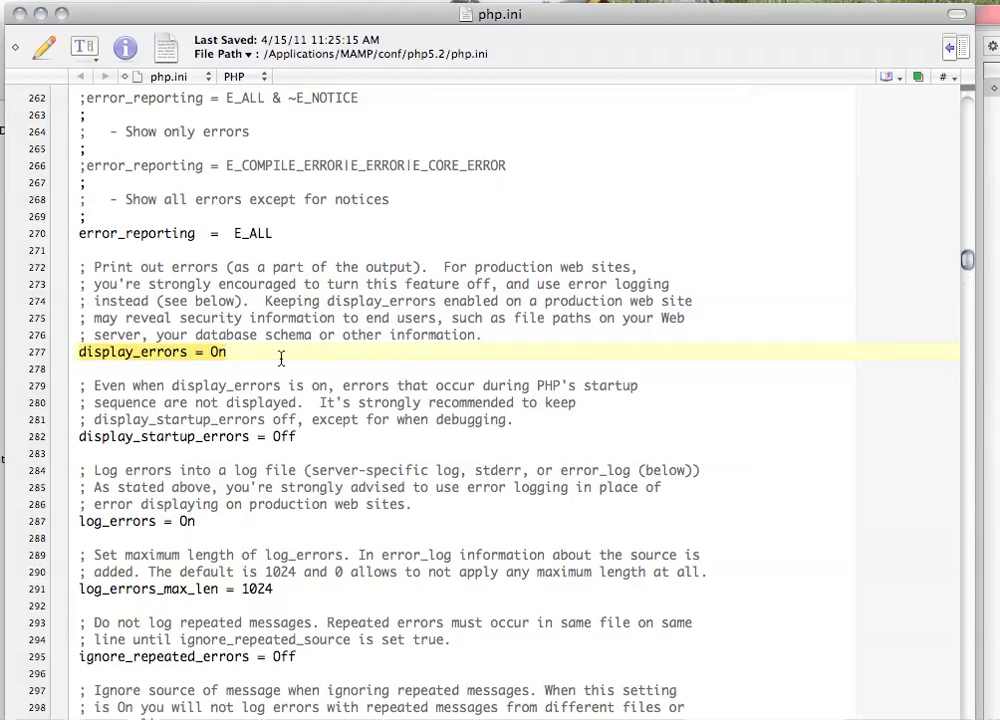
pyautogui.click(233, 355)
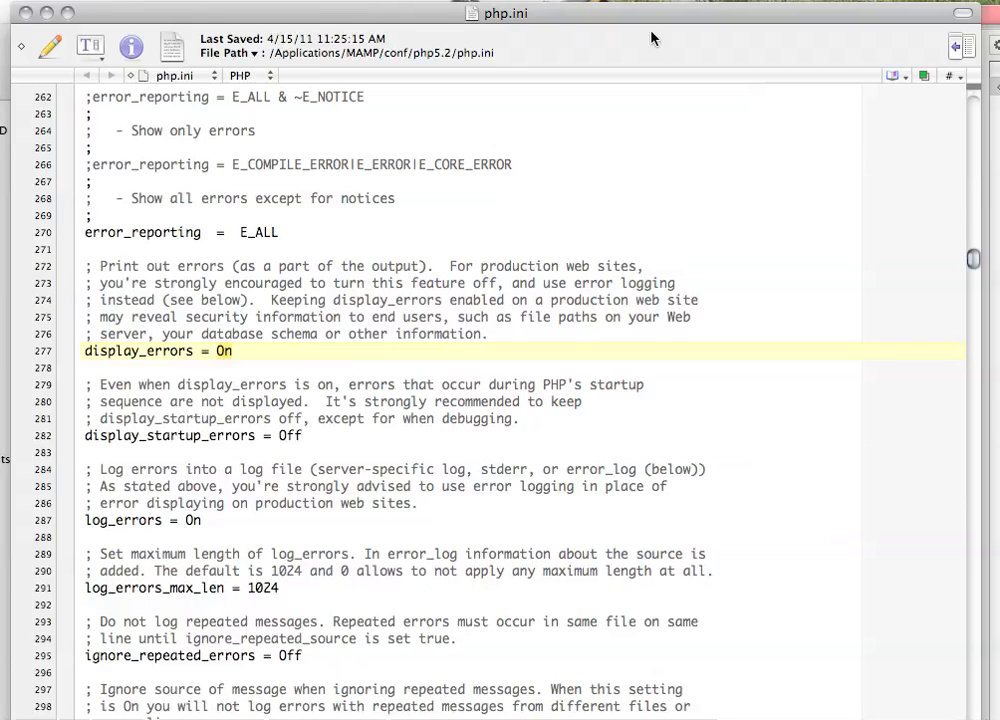
# Narrow the php.ini window, hide its documents drawer and move the window away from the screen edge
pyautogui.moveTo(975, 719); pyautogui.dragTo(792, 719)
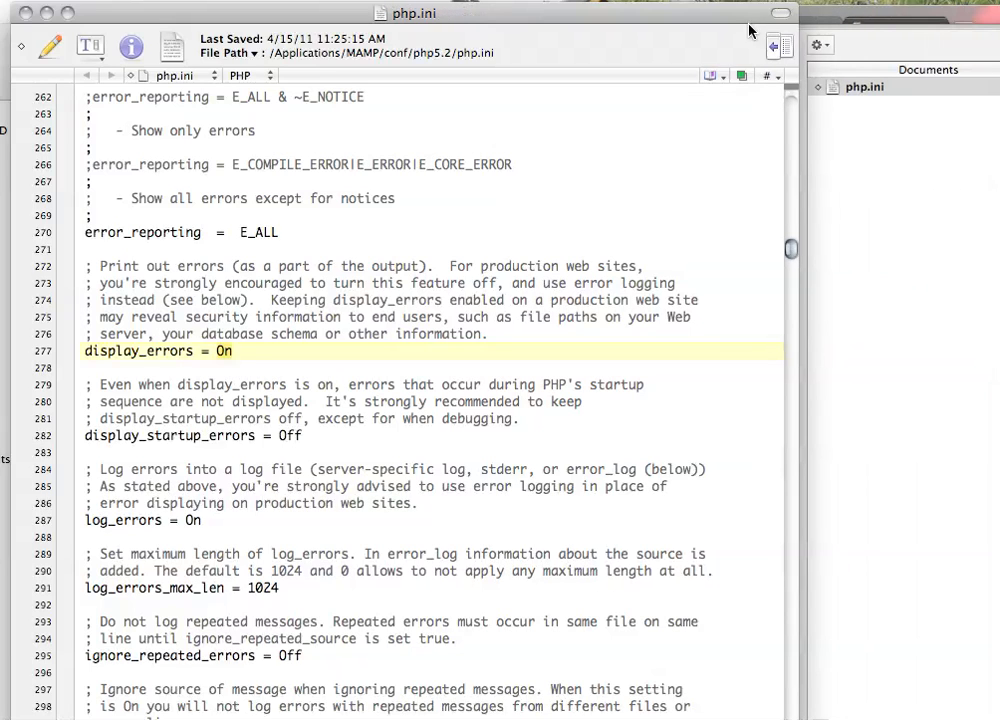
pyautogui.click(791, 47)
pyautogui.moveTo(614, 22); pyautogui.dragTo(701, 22)
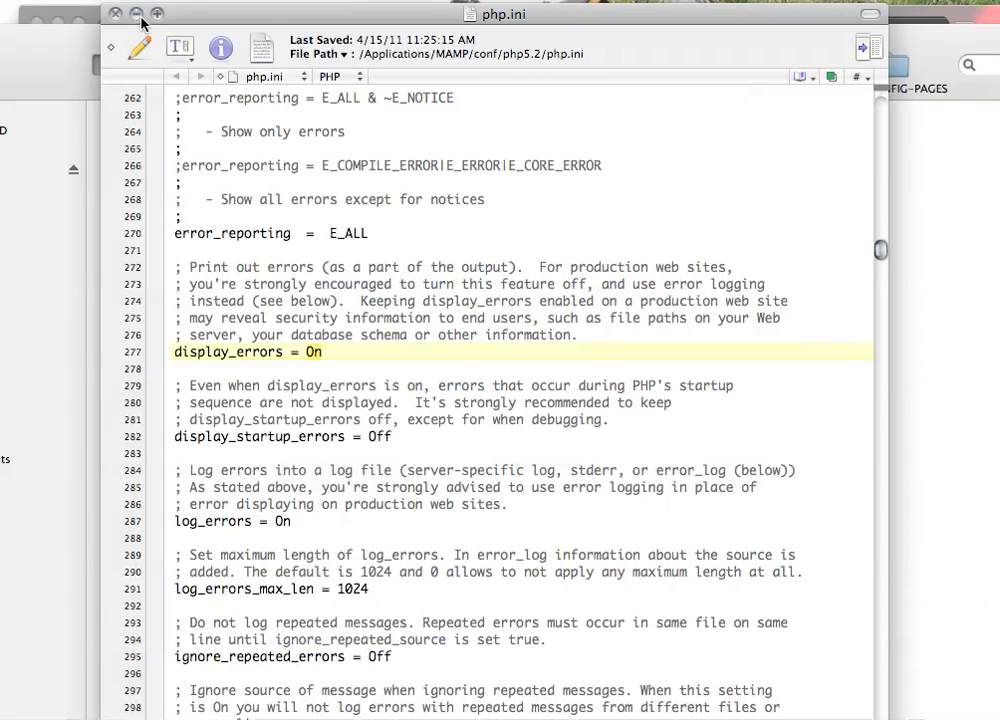
# Reposition the php.ini window, highlight the display_errors = On line, and minimize the file
pyautogui.moveTo(262, 25); pyautogui.dragTo(344, 38)
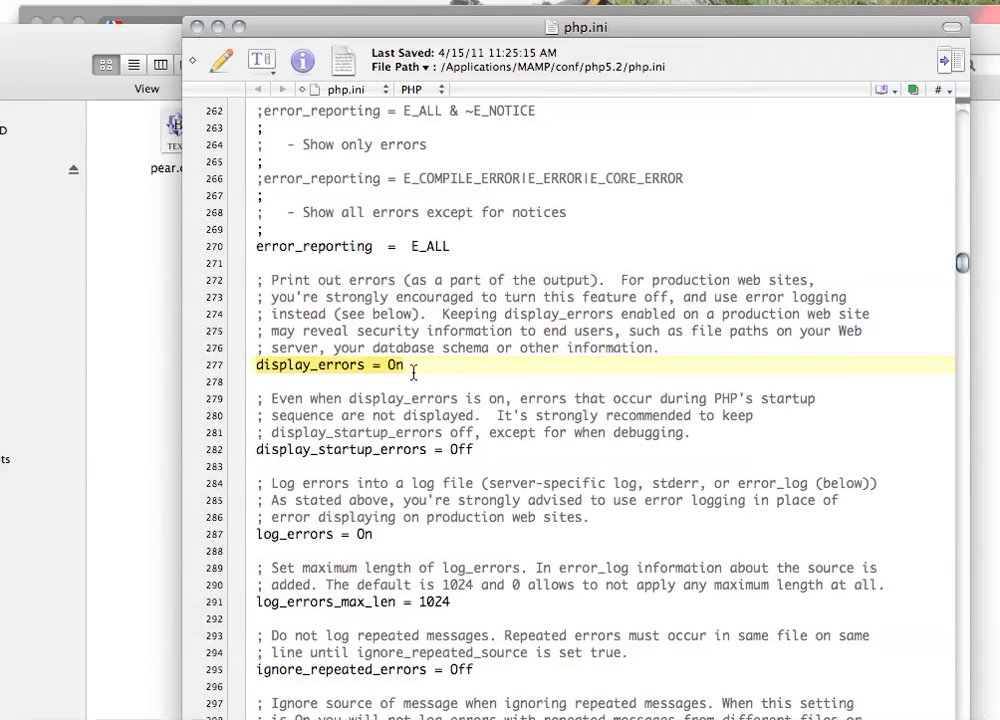
pyautogui.click(246, 370)
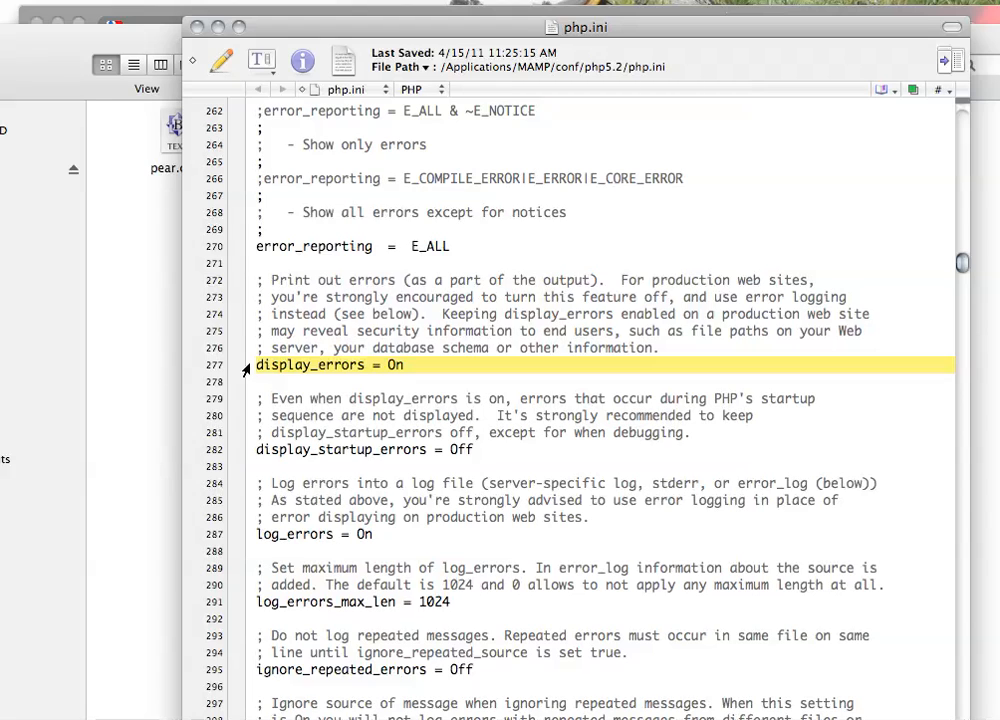
pyautogui.click(218, 27)
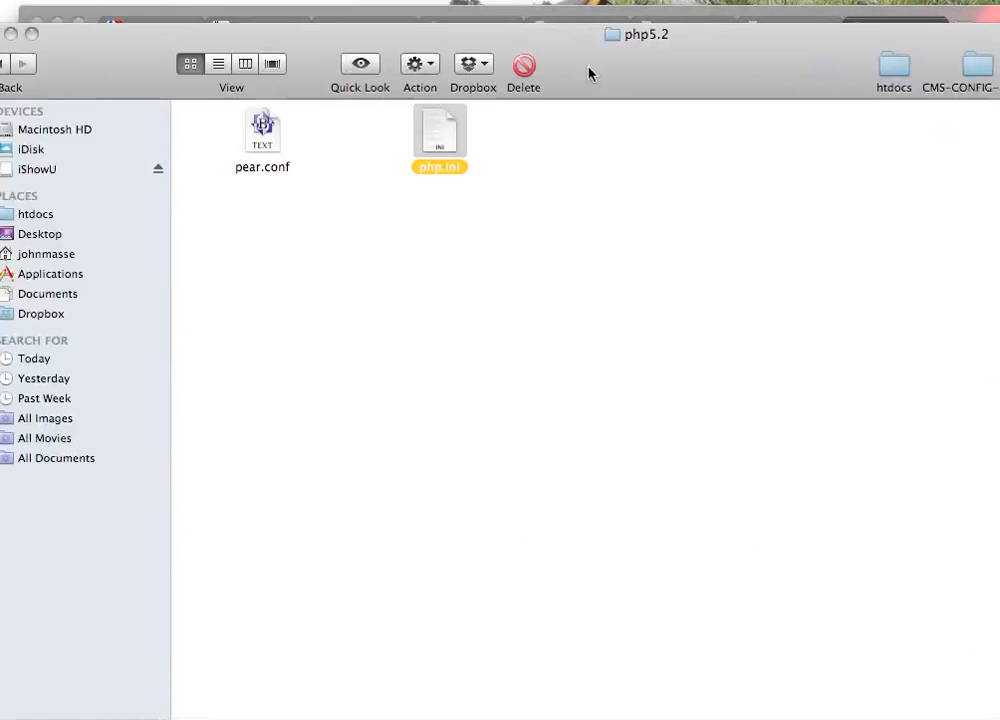
# Put away the Finder and browser windows and move the MAMP control window to the middle of the desktop
pyautogui.click(588, 135)
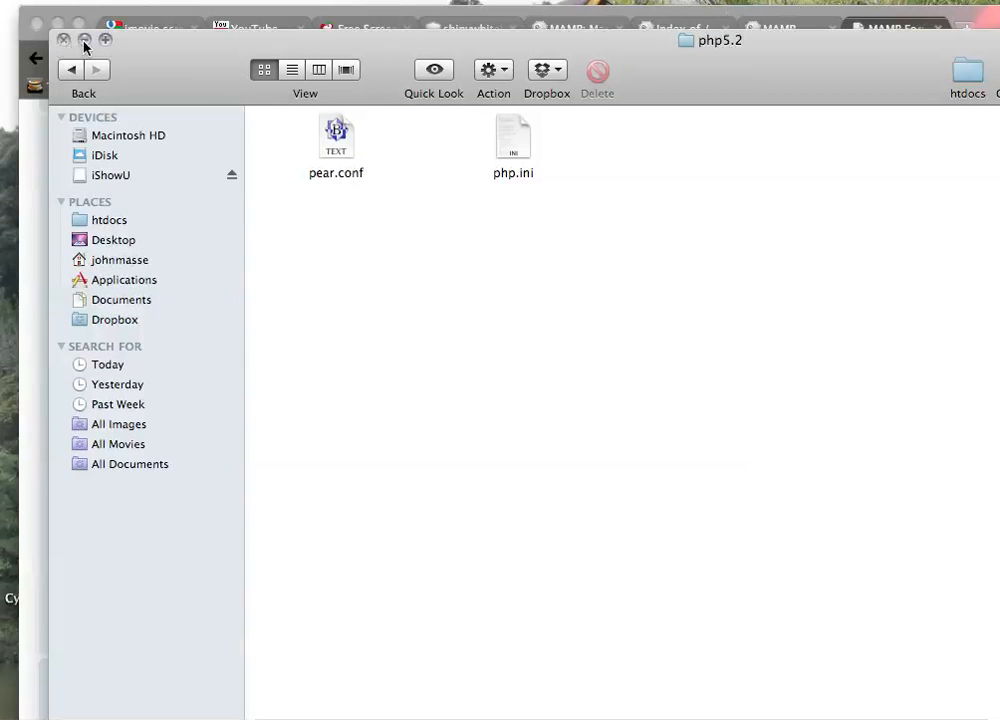
pyautogui.click(63, 40)
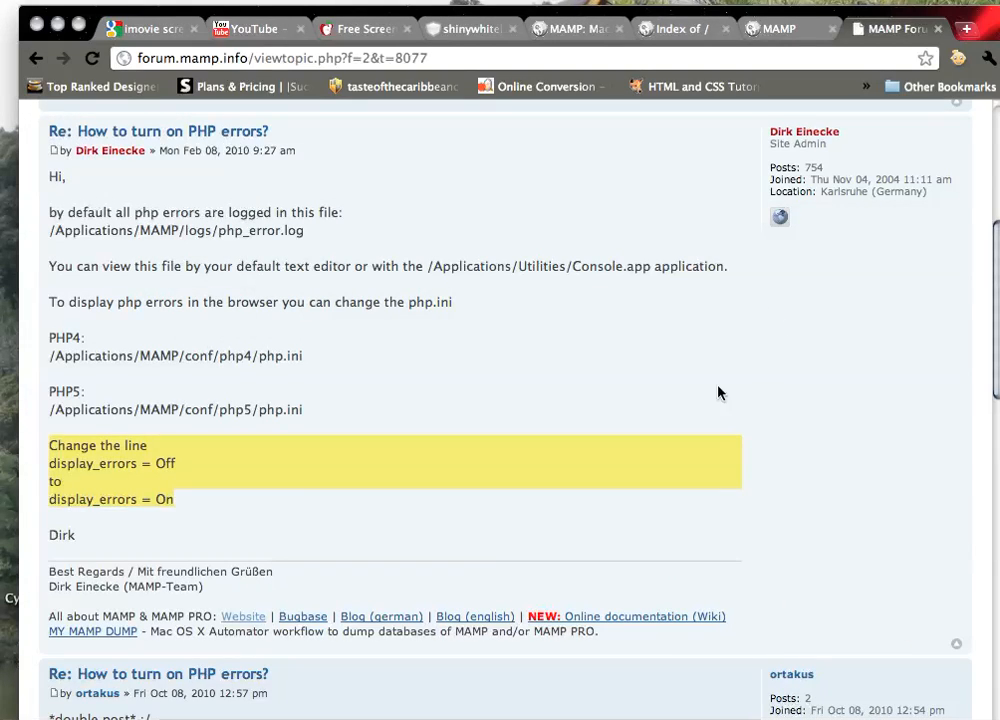
pyautogui.click(37, 23)
pyautogui.moveTo(350, 58); pyautogui.dragTo(533, 120)
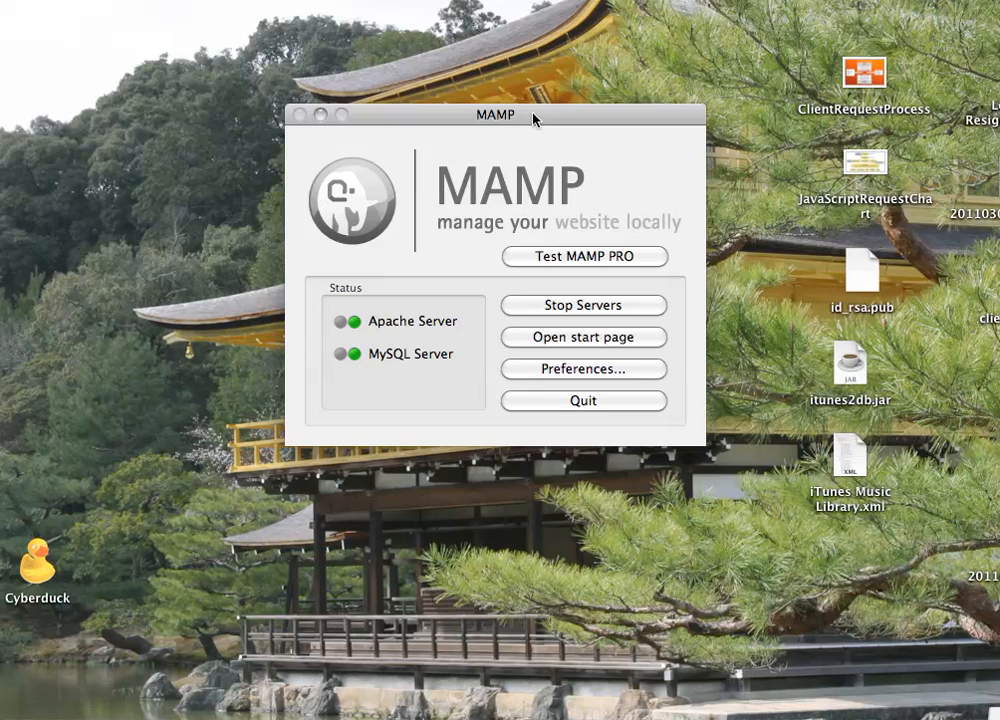
pyautogui.moveTo(534, 120); pyautogui.dragTo(578, 150)
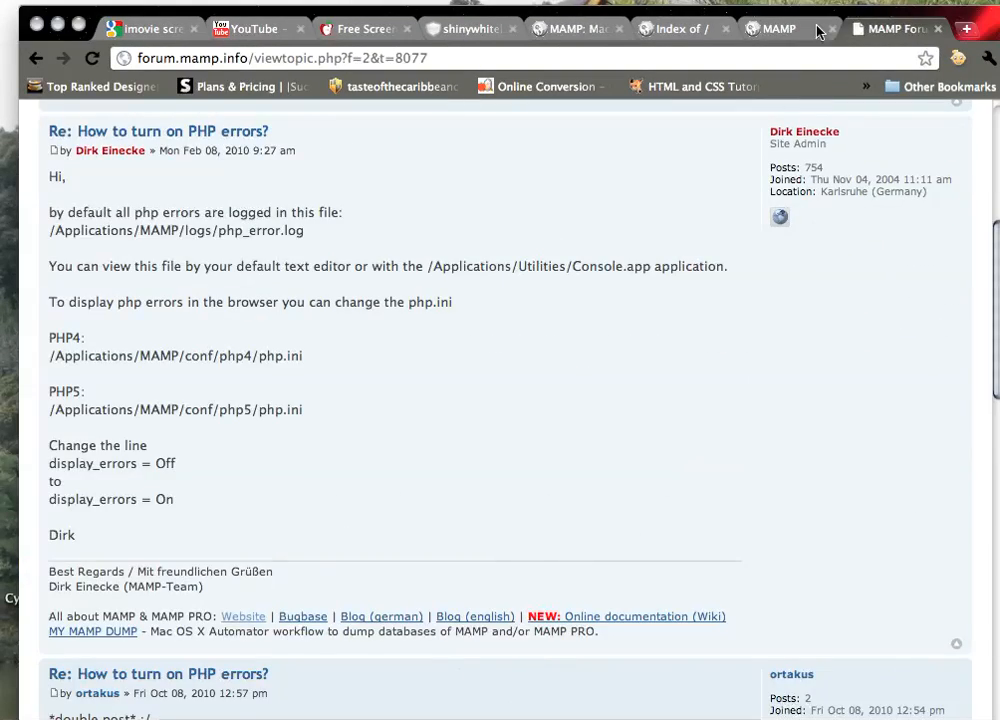
# Switch to the browser's localhost:8888 index, open the testing/ site, and shift the browser window slightly
pyautogui.click(765, 29)
pyautogui.click(684, 34)
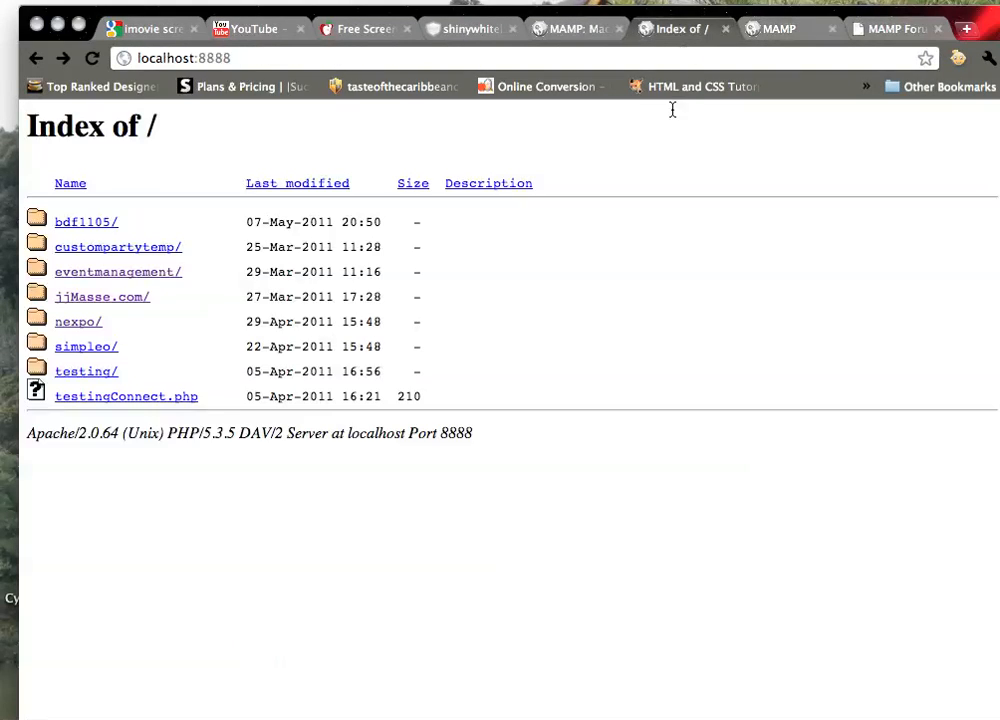
pyautogui.click(84, 373)
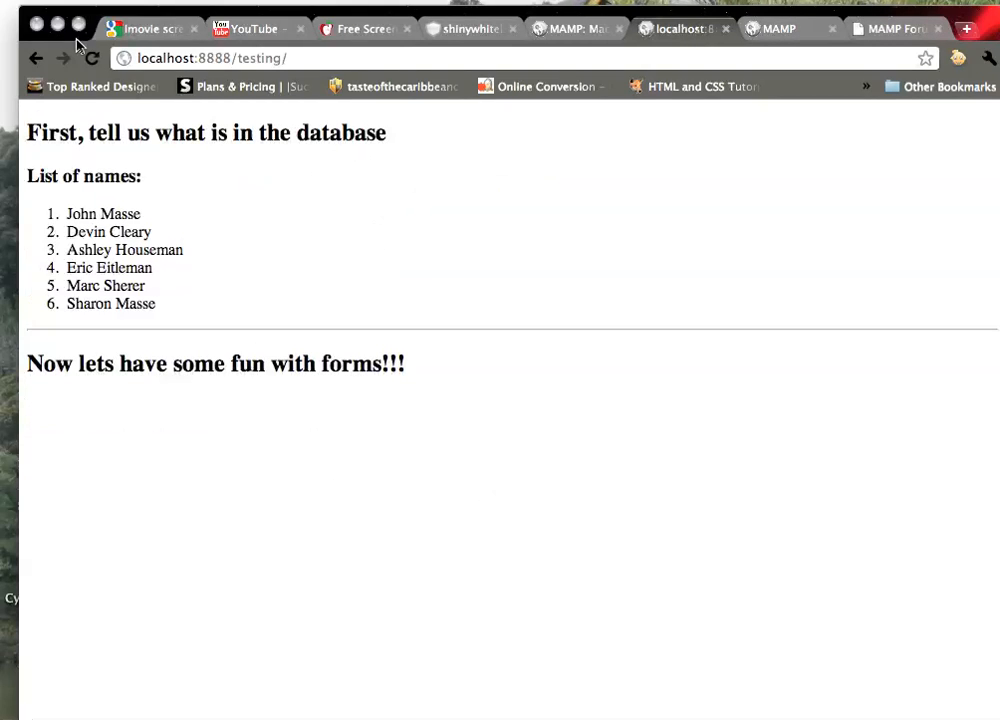
pyautogui.moveTo(62, 30); pyautogui.dragTo(70, 33)
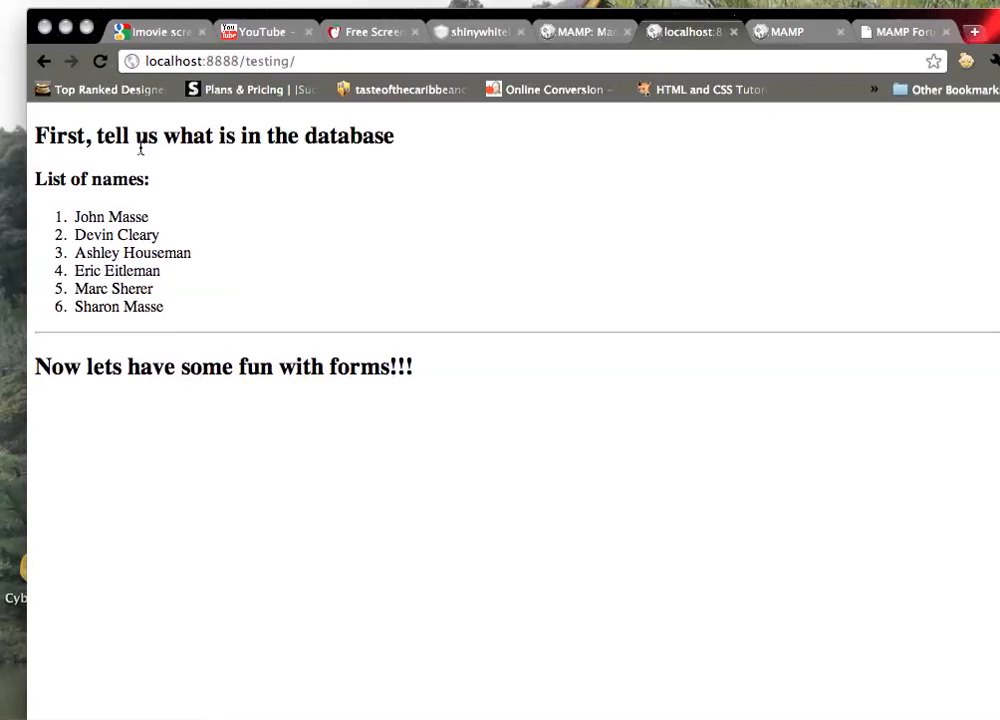
# Highlight the database heading, the whole page content and the list of names on the testing page, then clear the selection
pyautogui.moveTo(42, 132); pyautogui.dragTo(411, 155)
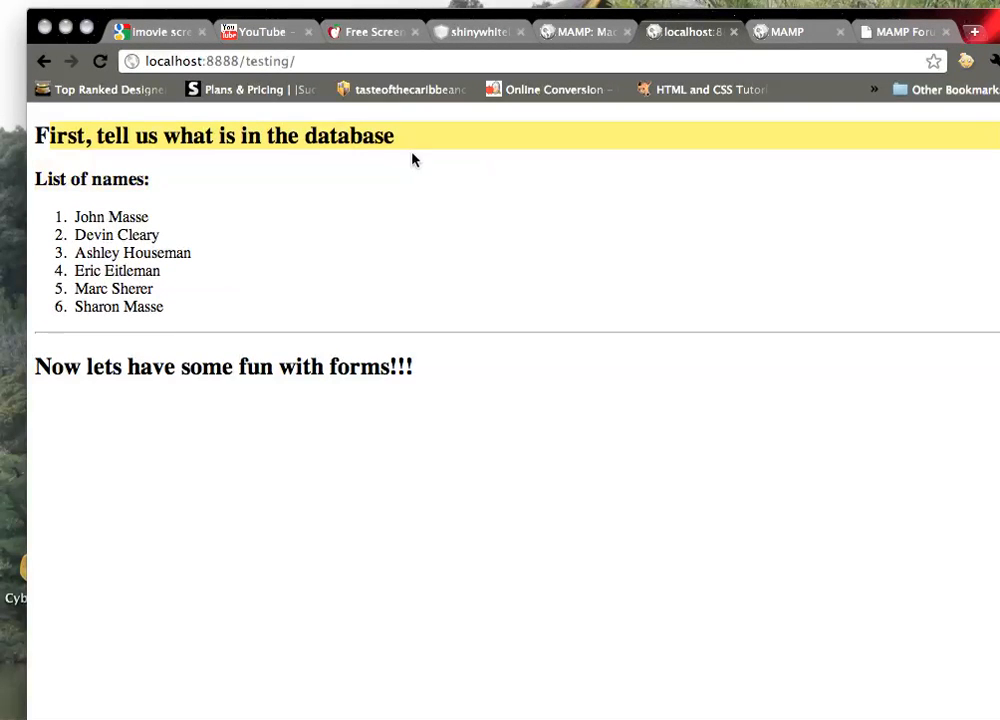
pyautogui.click(256, 165)
pyautogui.moveTo(38, 138); pyautogui.dragTo(422, 380)
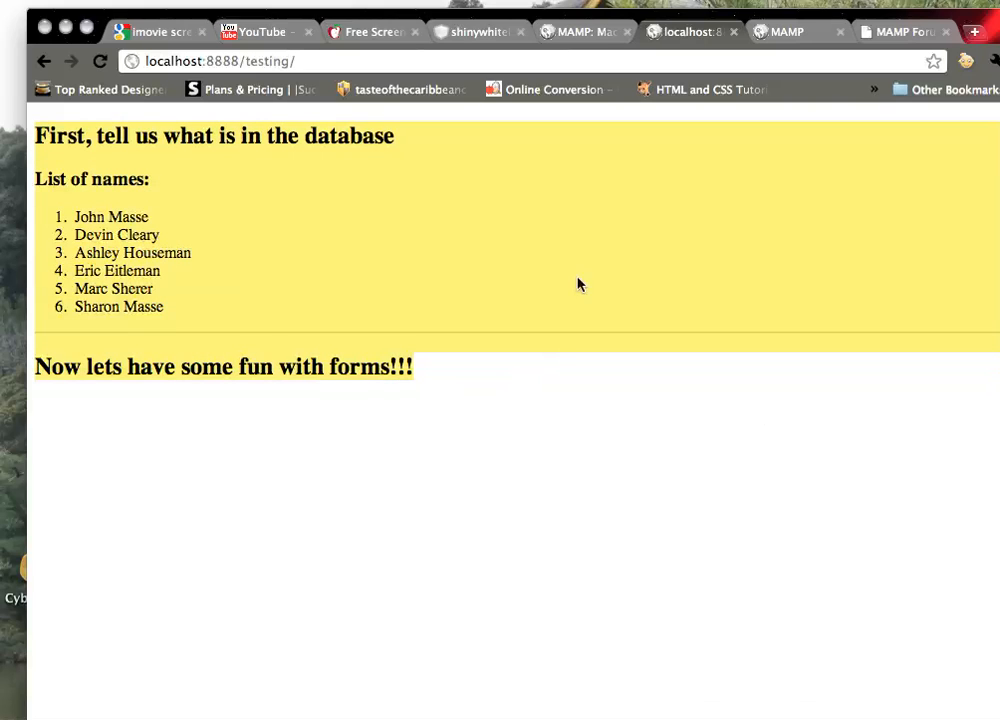
pyautogui.click(62, 217)
pyautogui.moveTo(56, 217); pyautogui.dragTo(165, 306)
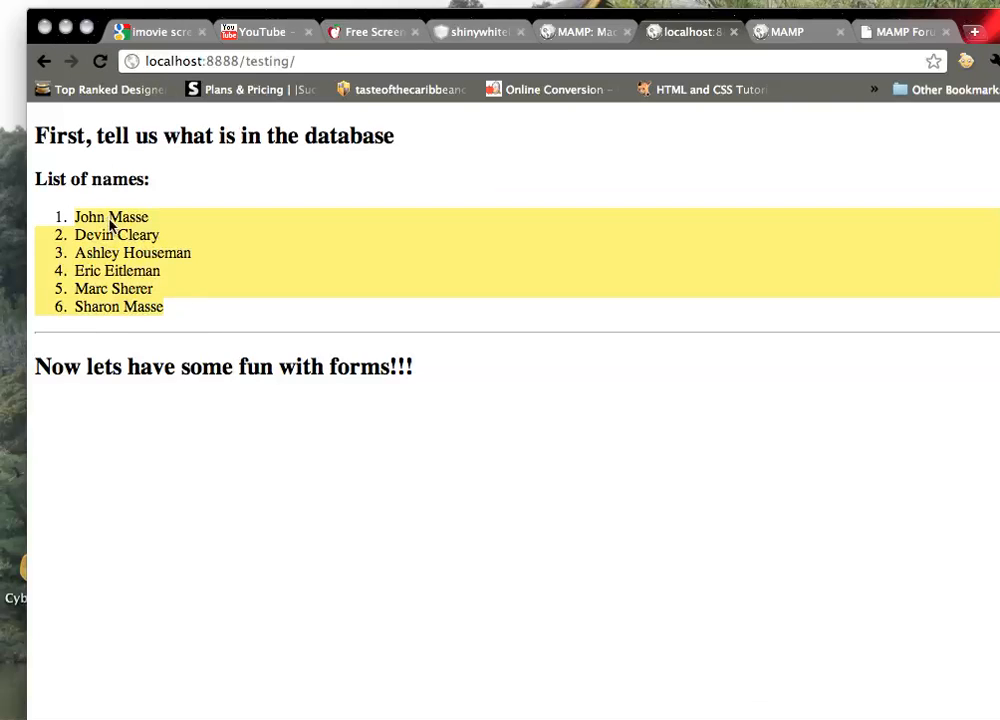
pyautogui.click(272, 323)
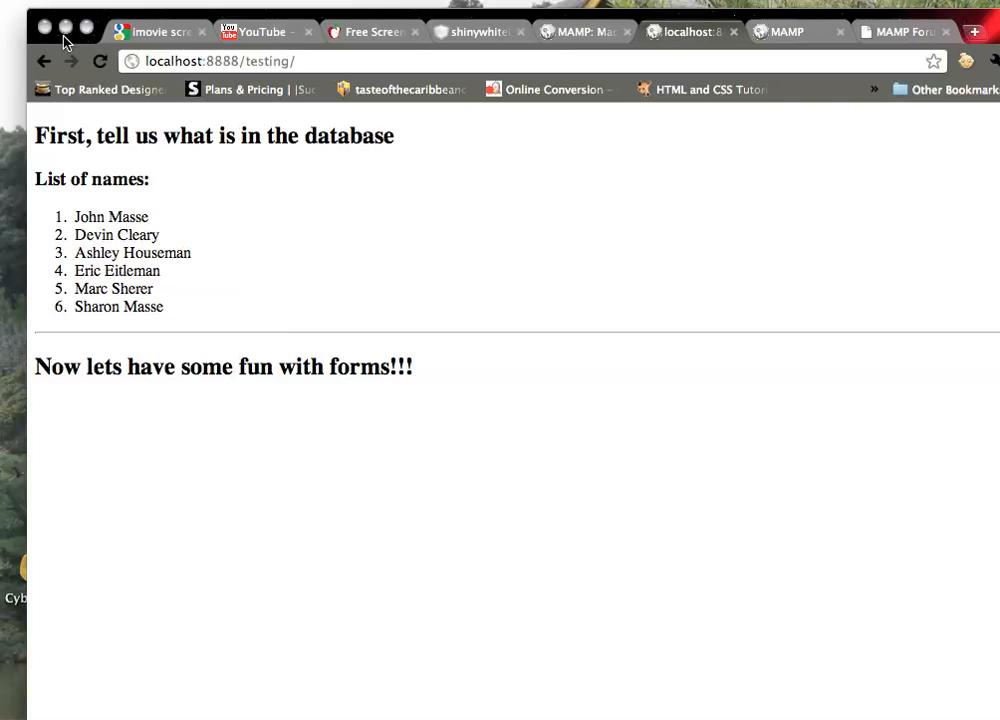
# Switch to Finder, go back from php5.2 to the MAMP folder, and open the testing folder inside htdocs
pyautogui.moveTo(70, 45)
pyautogui.mouseDown()
pyautogui.moveTo(243, 53)
pyautogui.moveTo(323, 298)
pyautogui.moveTo(37, 30)
pyautogui.moveTo(66, 27)
pyautogui.mouseUp()
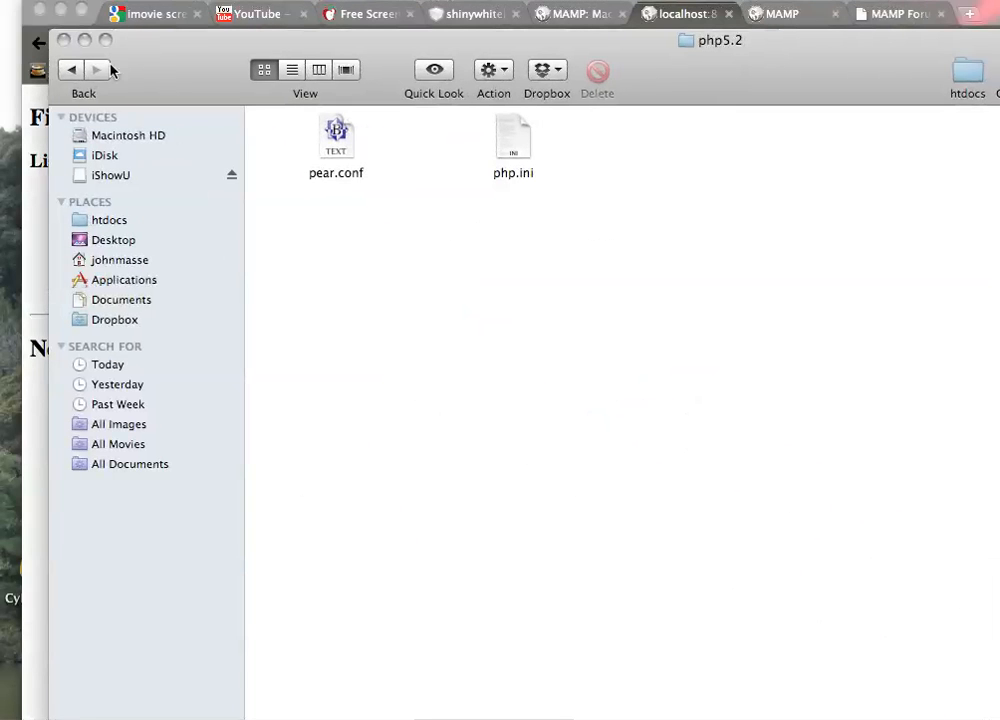
pyautogui.click(73, 72)
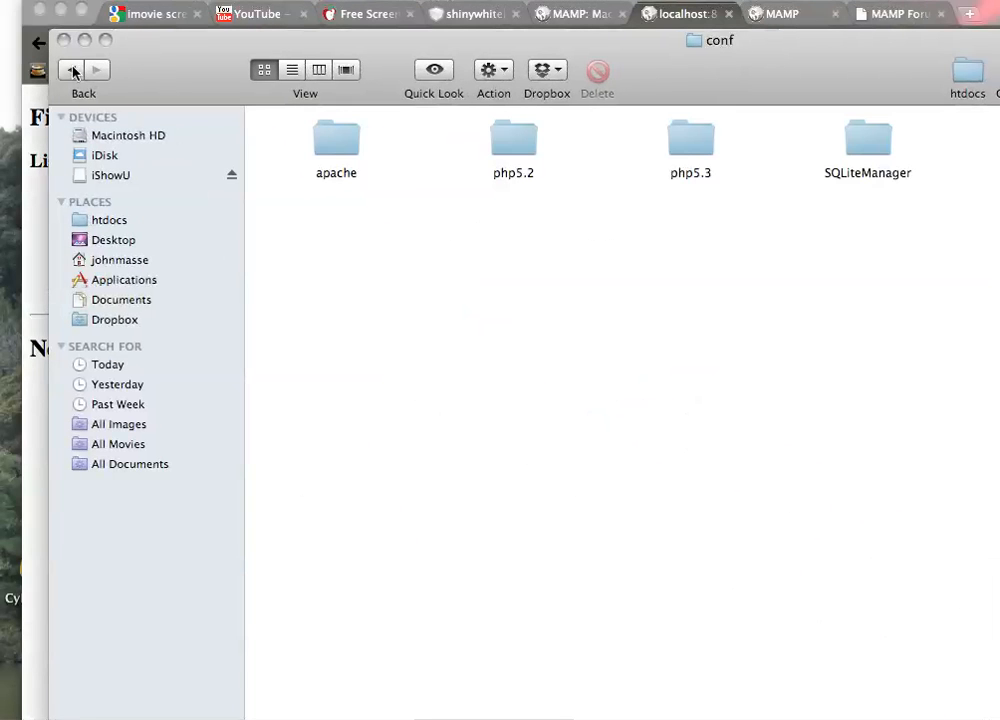
pyautogui.click(72, 70)
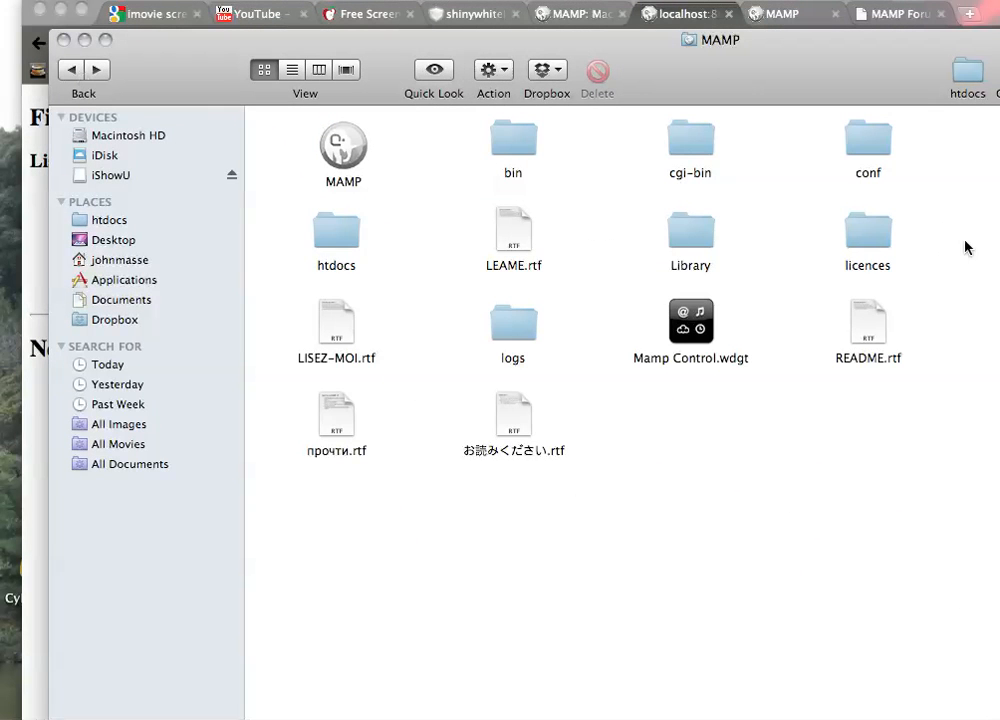
pyautogui.doubleClick(350, 229)
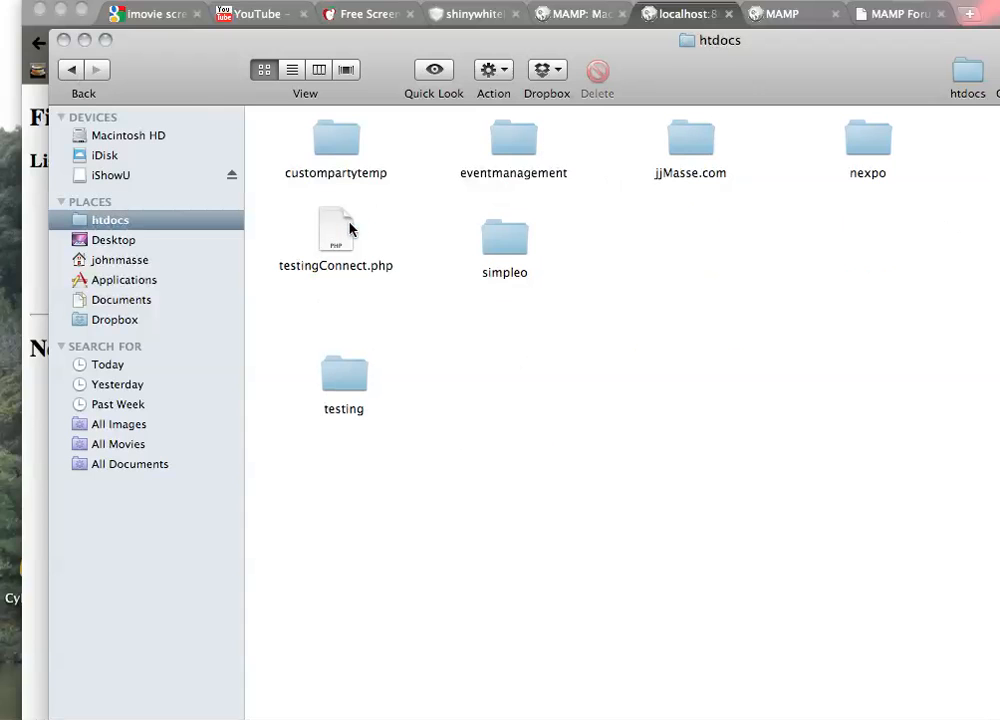
pyautogui.click(358, 378)
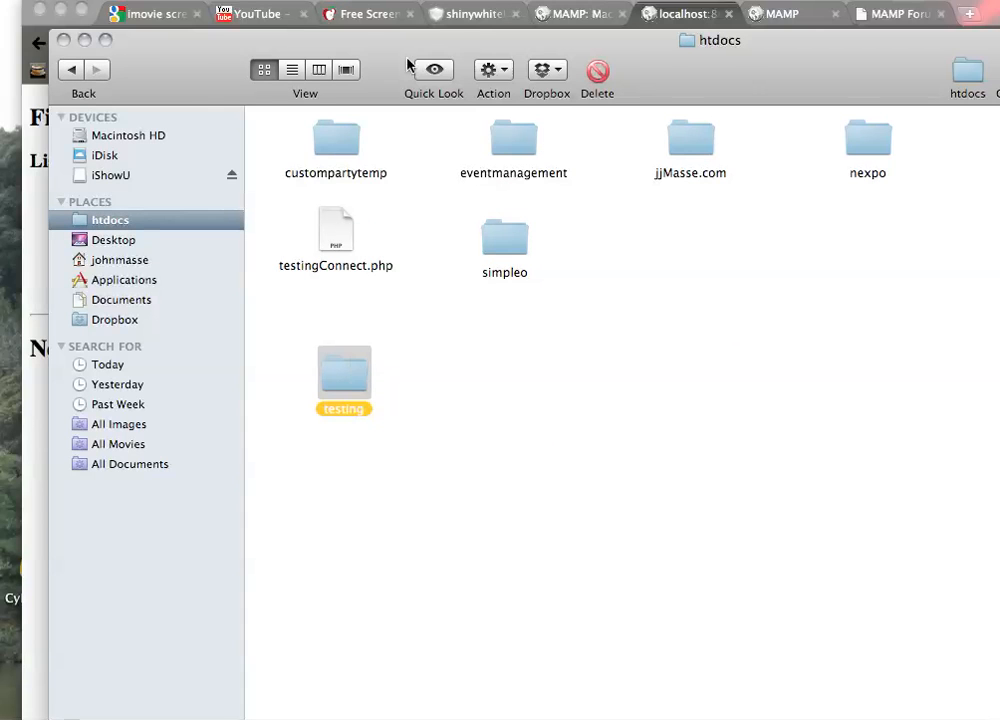
pyautogui.moveTo(408, 69); pyautogui.dragTo(396, 158)
pyautogui.doubleClick(345, 470)
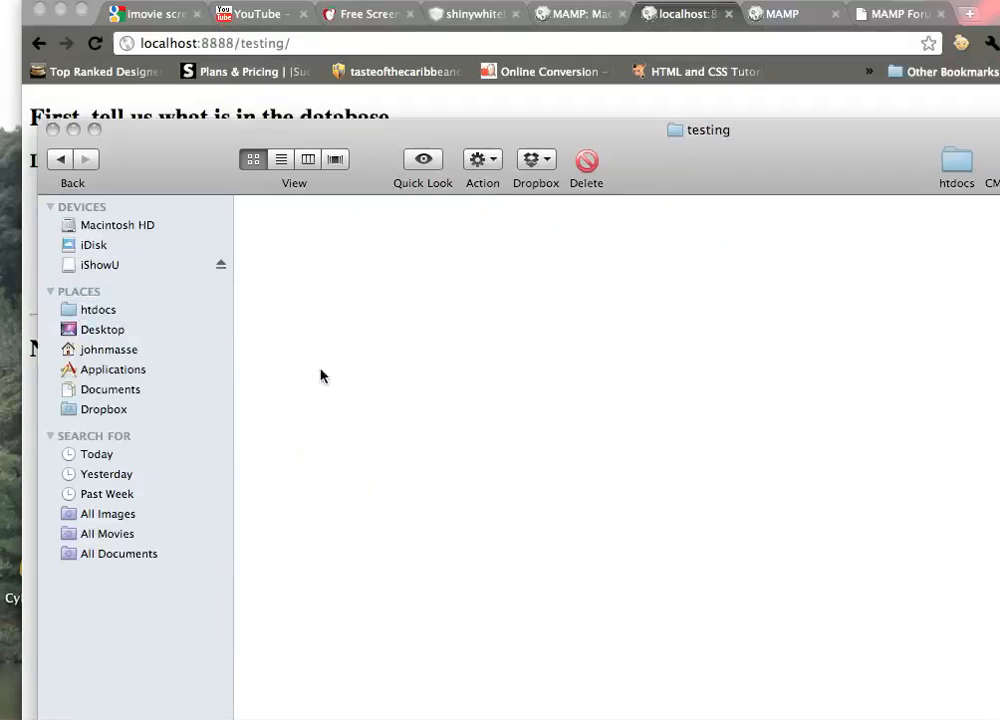
# Open index.php from the testing folder in the text editor, then widen and reposition its window to show the full code
pyautogui.click(330, 250)
pyautogui.moveTo(657, 159); pyautogui.dragTo(623, 74)
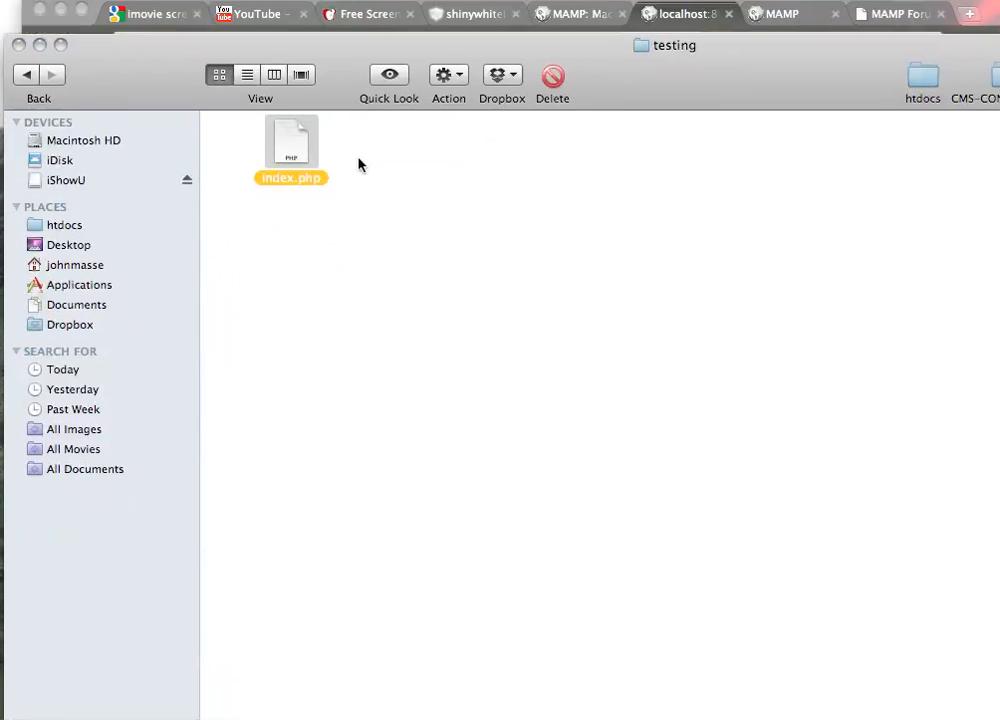
pyautogui.moveTo(305, 147); pyautogui.dragTo(460, 718)
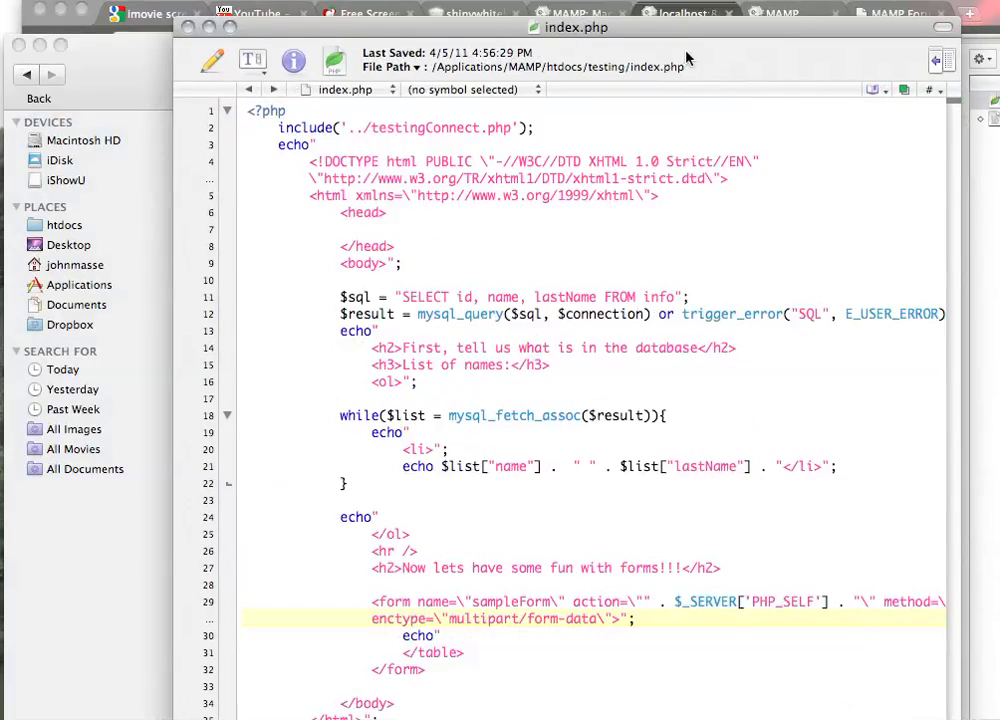
pyautogui.moveTo(672, 12); pyautogui.dragTo(563, 27)
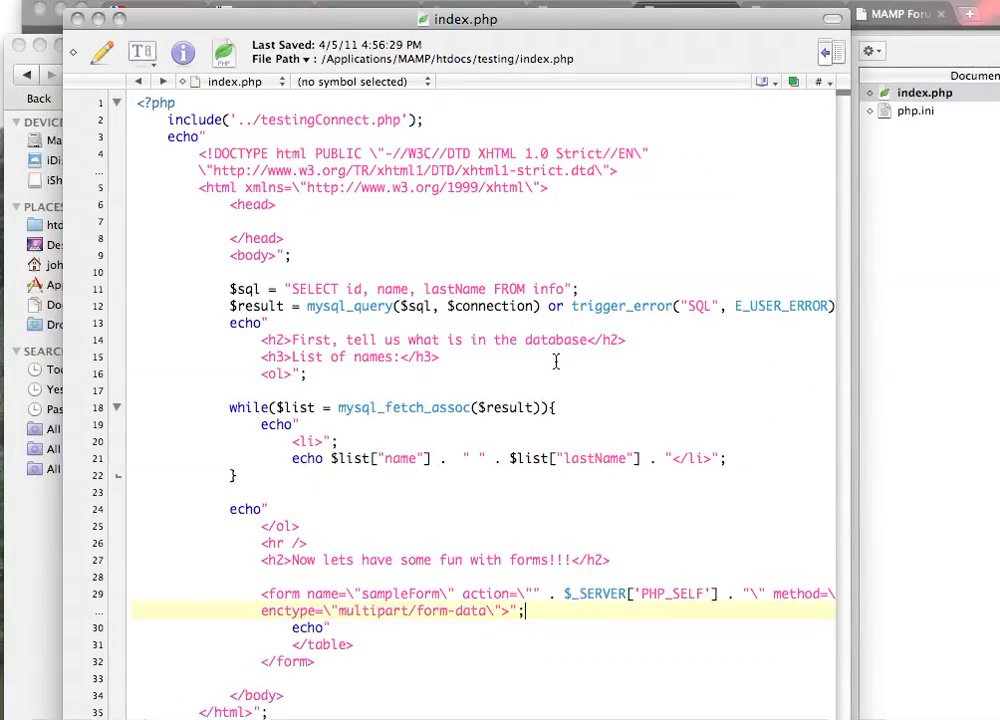
pyautogui.moveTo(686, 61); pyautogui.dragTo(688, 54)
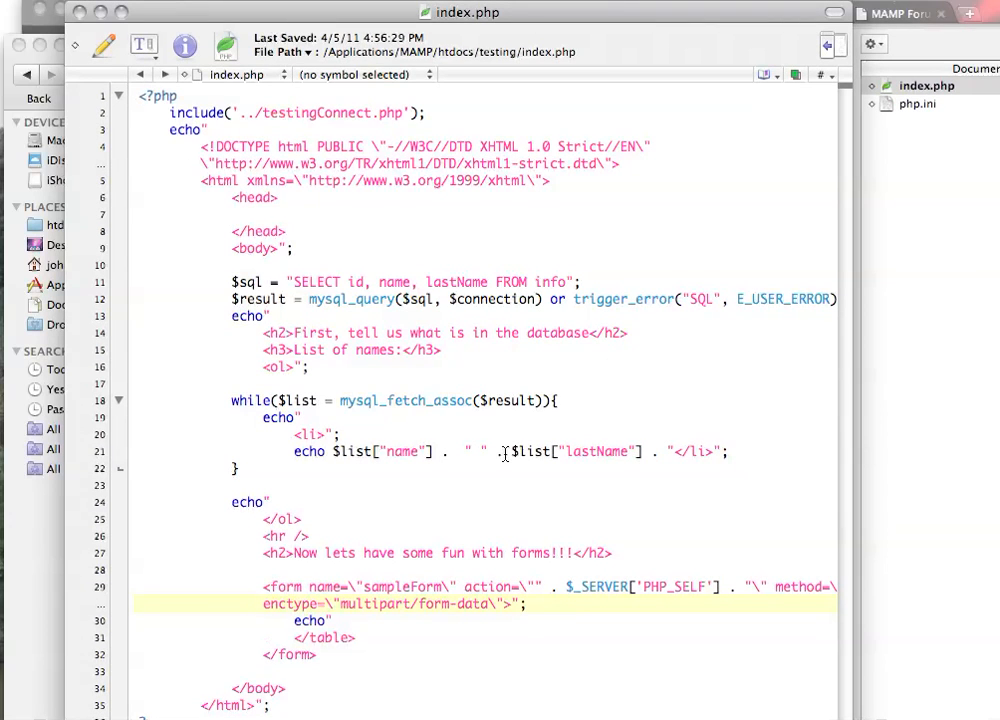
pyautogui.moveTo(848, 716); pyautogui.dragTo(960, 716)
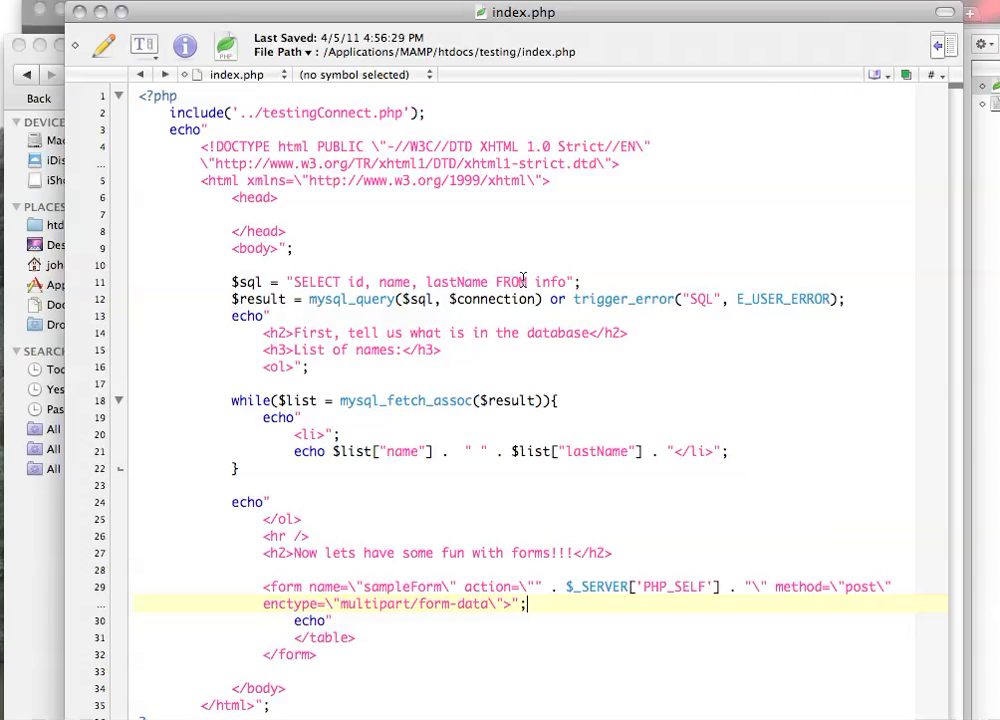
pyautogui.moveTo(412, 11); pyautogui.dragTo(392, 4)
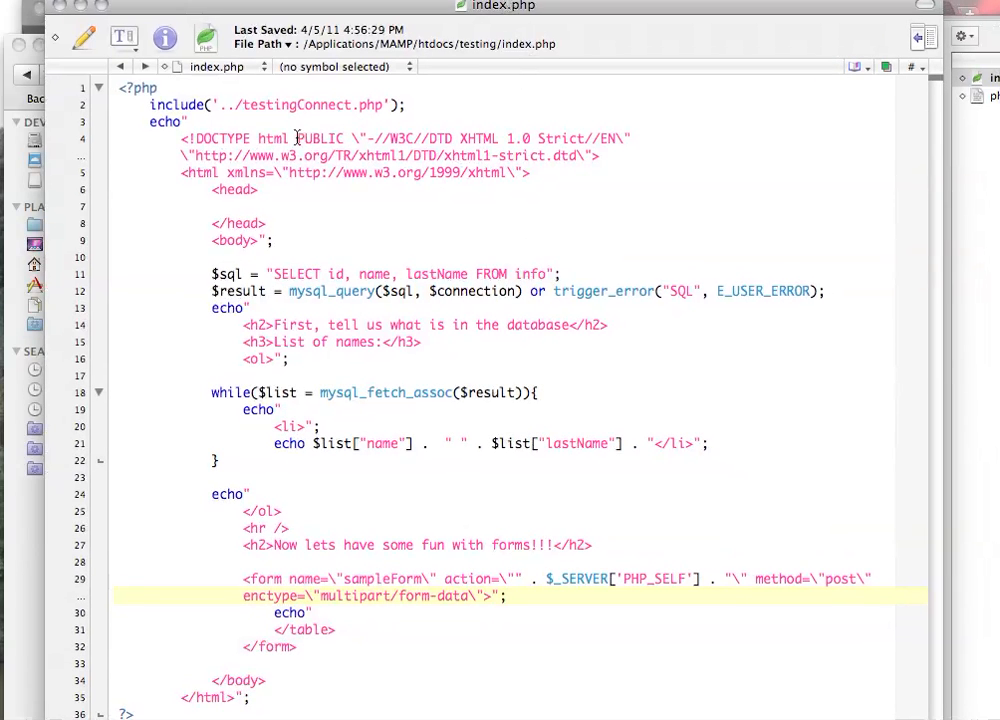
# Point out the include line for testingConnect.php and highlight all the PHP code in index.php, then clear the selection
pyautogui.click(150, 104)
pyautogui.click(452, 110)
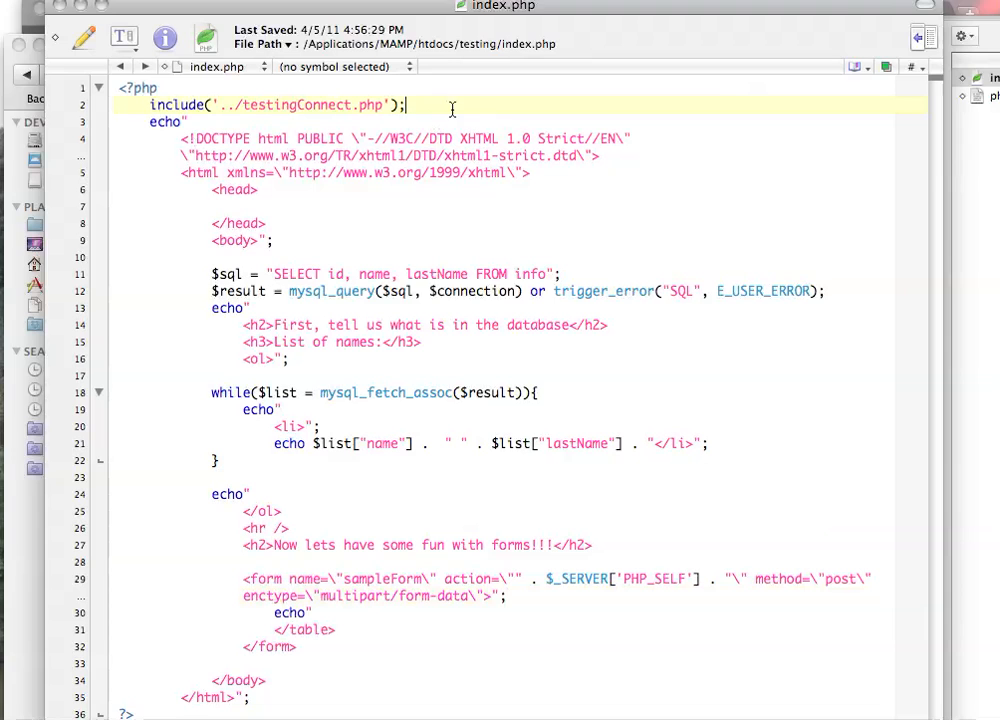
pyautogui.moveTo(150, 104); pyautogui.dragTo(393, 670)
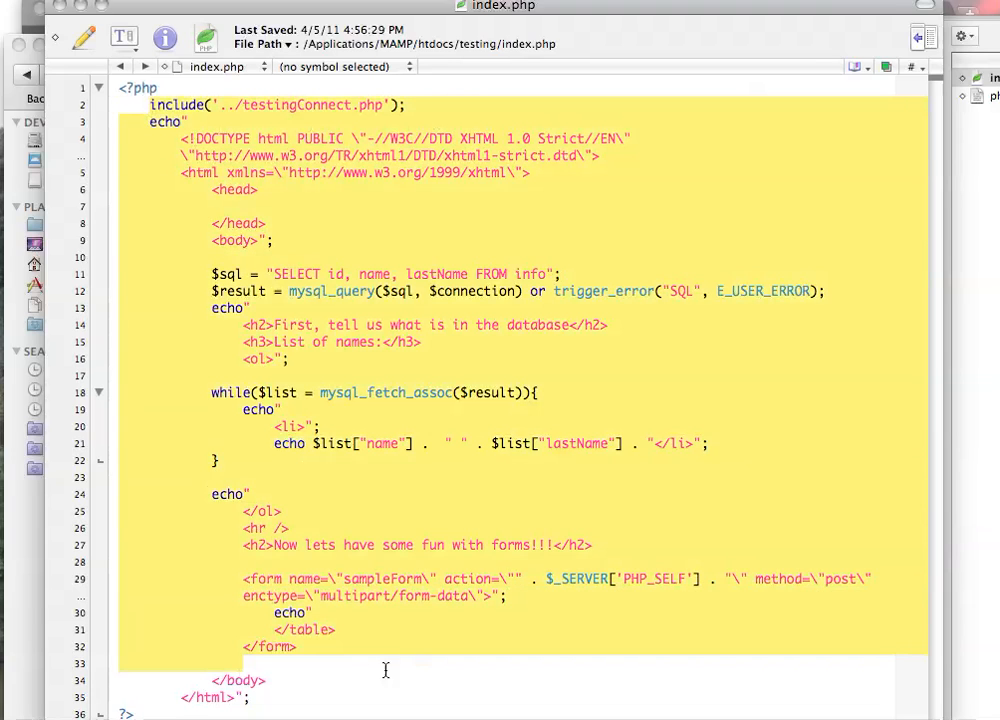
pyautogui.click(393, 670)
pyautogui.moveTo(299, 694); pyautogui.dragTo(47, 37)
pyautogui.click(165, 104)
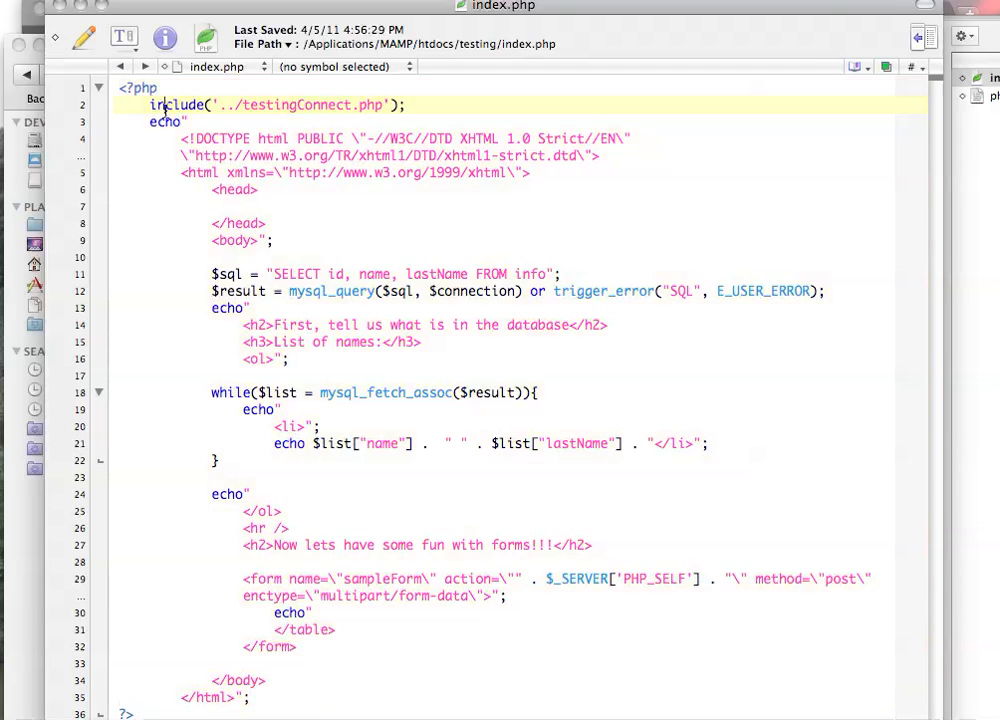
pyautogui.moveTo(84, 80); pyautogui.dragTo(90, 40)
pyautogui.click(130, 712)
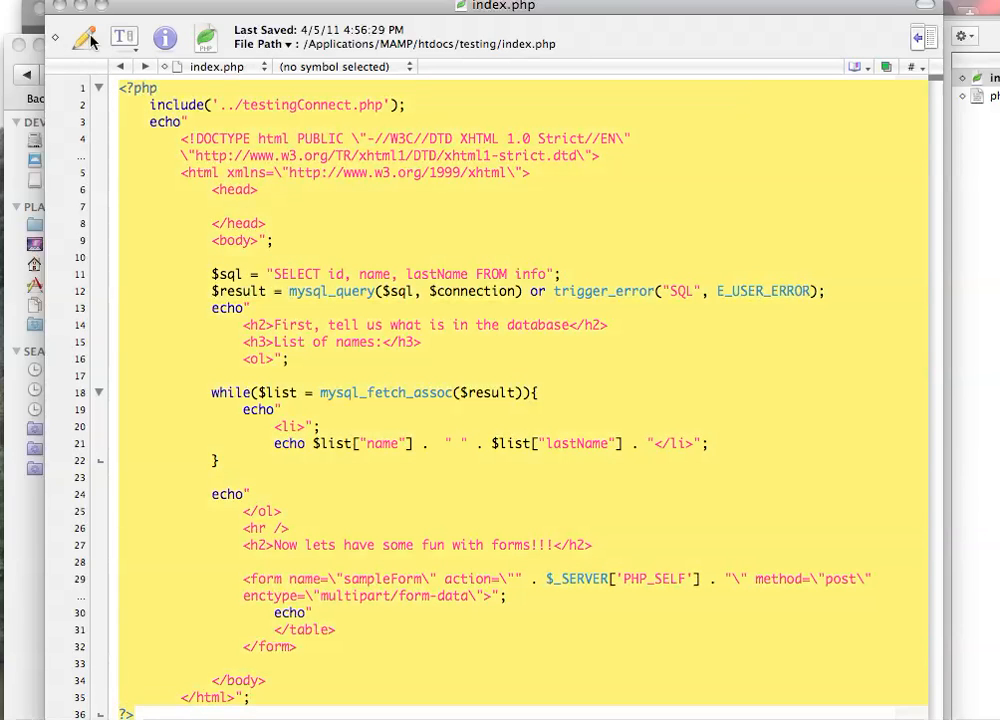
pyautogui.click(310, 189)
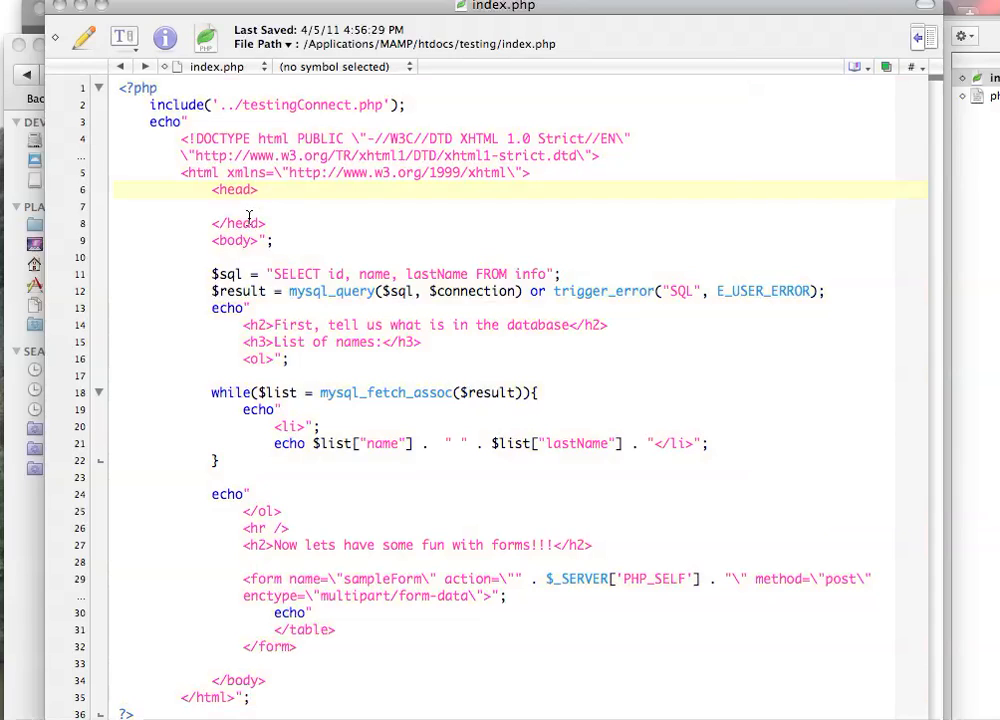
# Mark the SQL query lines and the opening and closing PHP tags, then highlight the doctype through the head tag
pyautogui.click(206, 275)
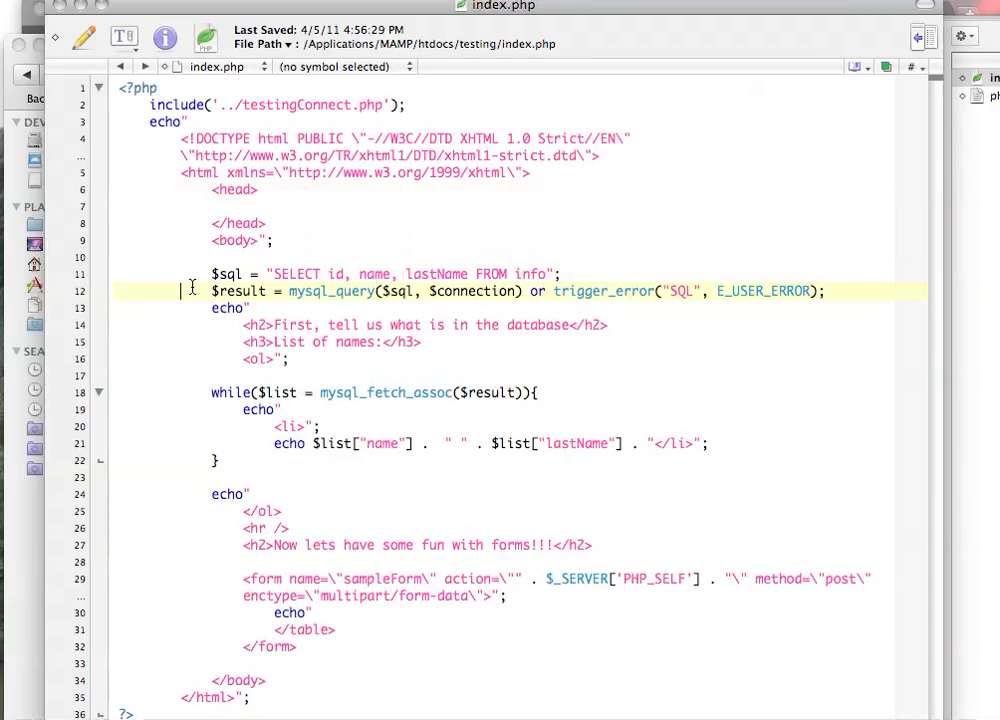
pyautogui.click(147, 145)
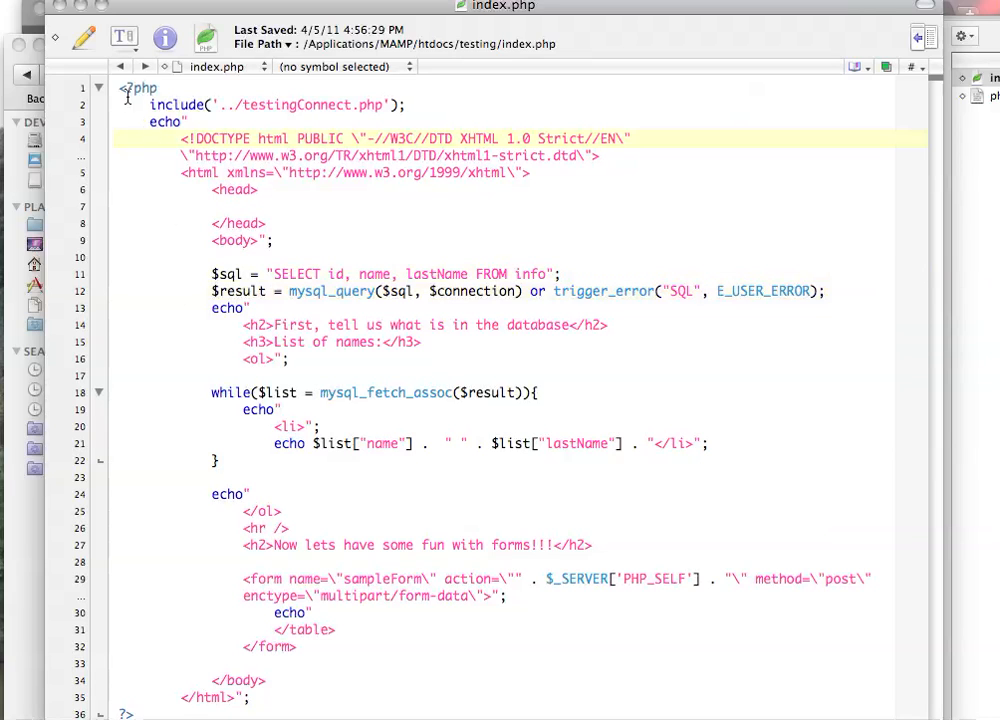
pyautogui.click(100, 82)
pyautogui.click(136, 714)
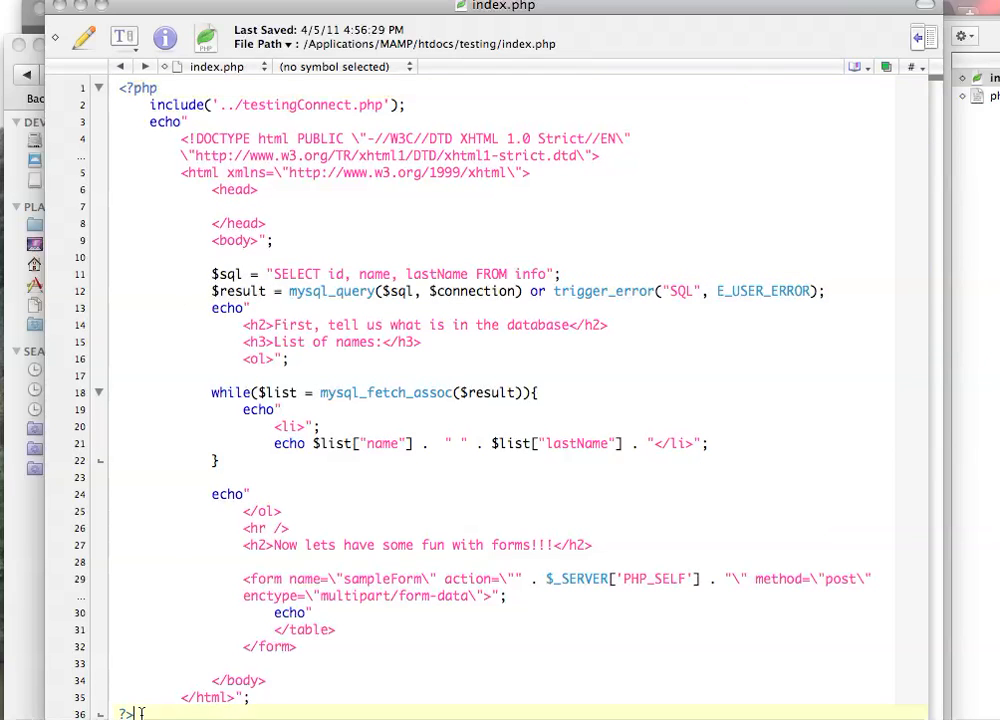
pyautogui.click(166, 140)
pyautogui.moveTo(166, 146); pyautogui.dragTo(634, 187)
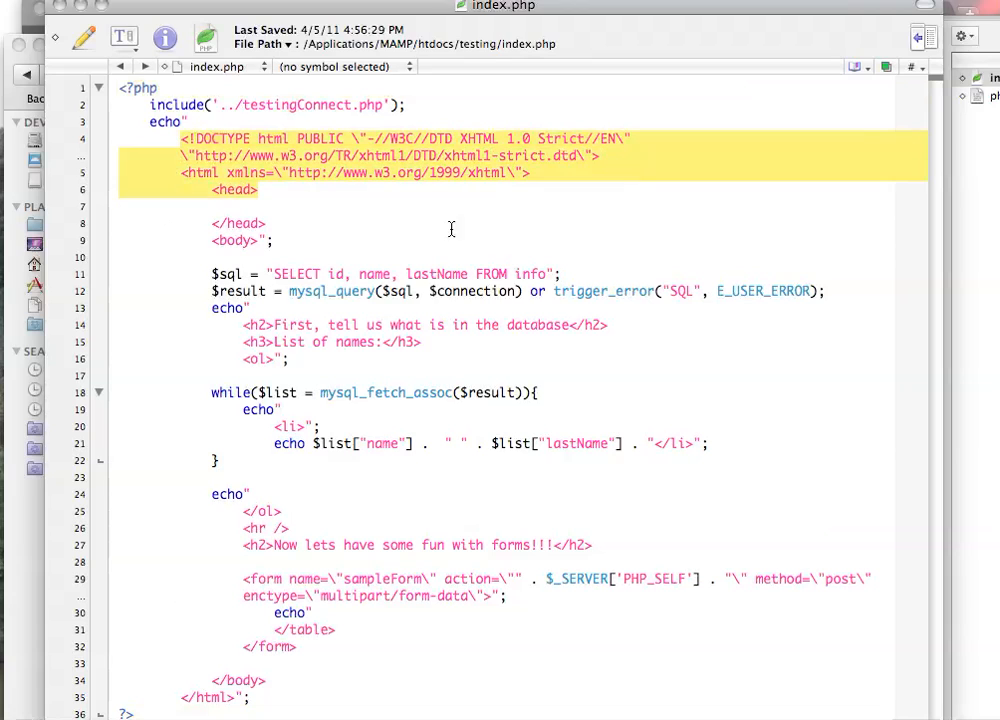
# Highlight the closing head and opening body tags, then the $sql SELECT statement on line 11
pyautogui.moveTo(214, 224); pyautogui.dragTo(251, 236)
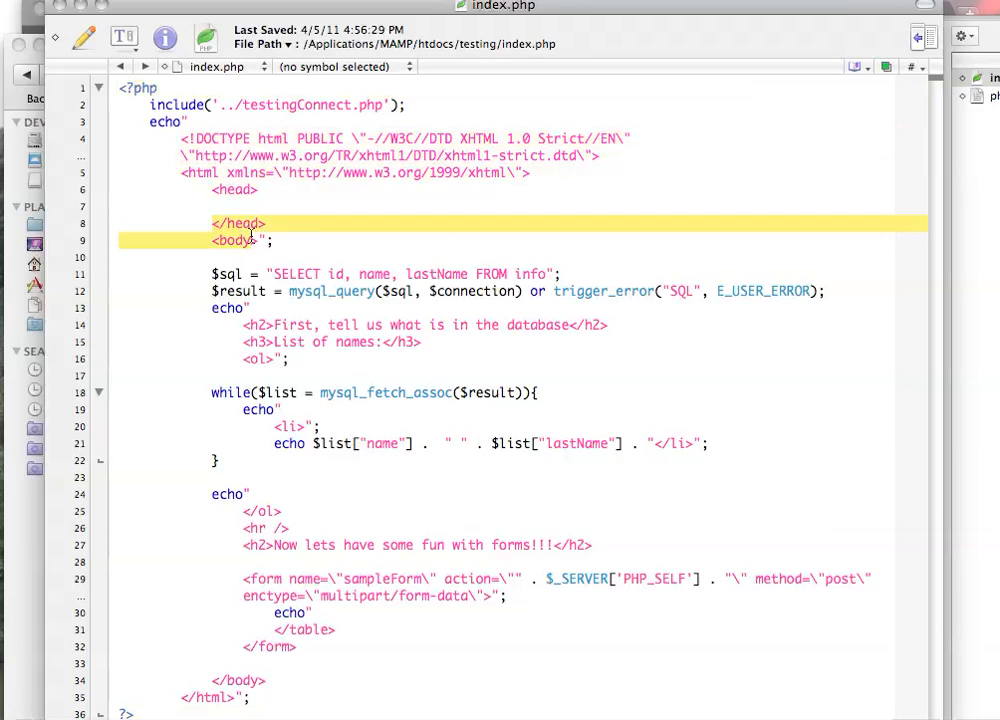
pyautogui.click(189, 117)
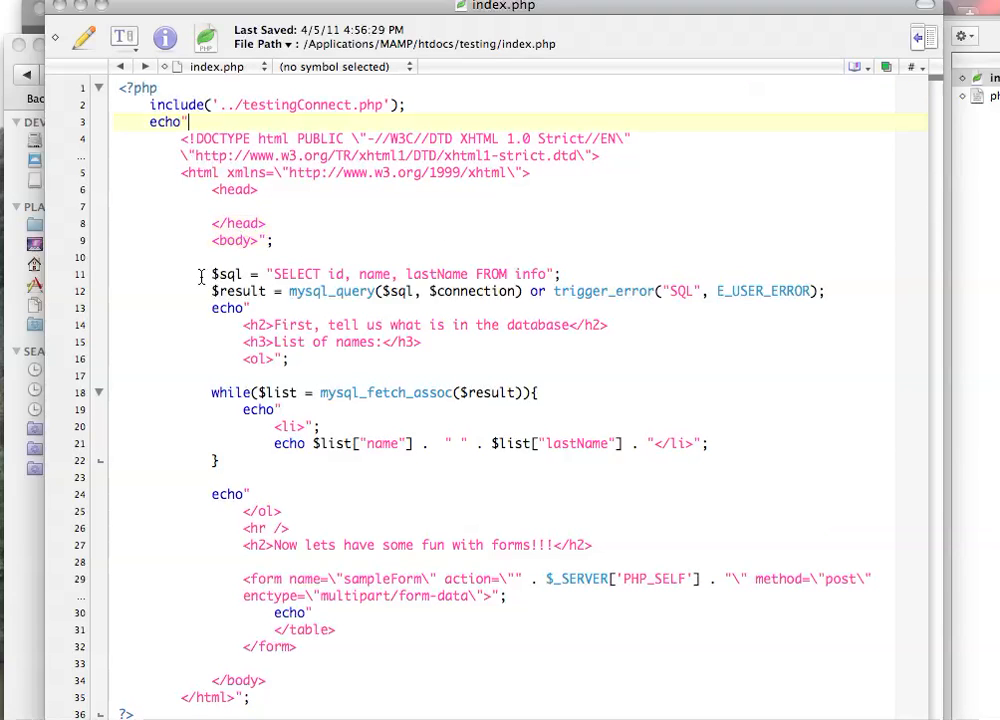
pyautogui.moveTo(201, 274); pyautogui.dragTo(565, 273)
pyautogui.doubleClick(297, 274)
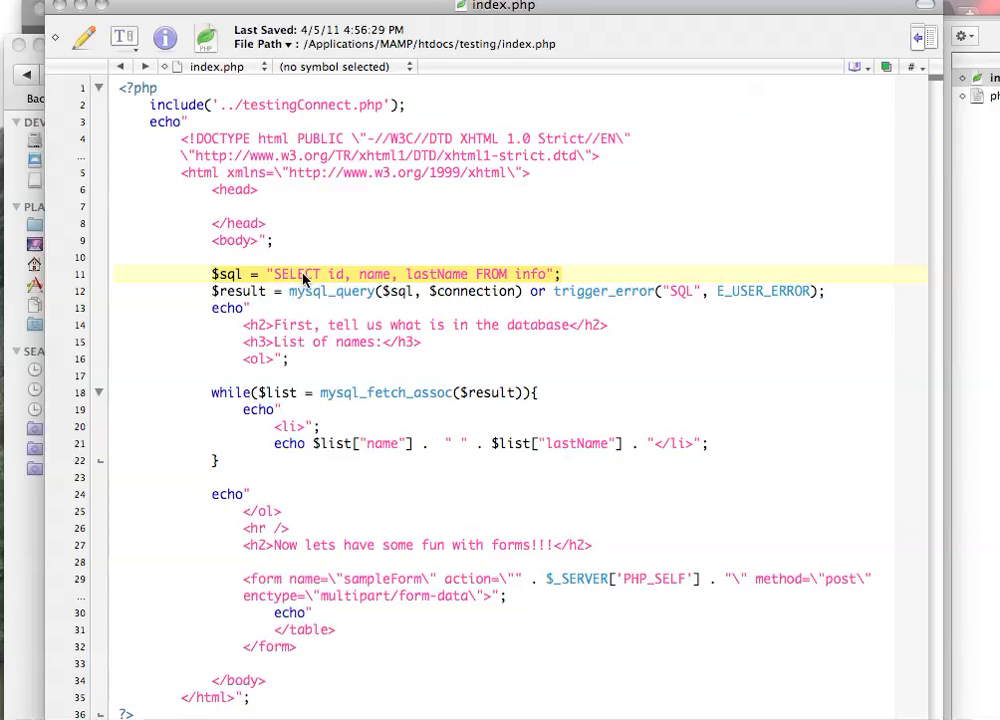
# Highlight the $result line below the SQL statement, then mark its mysql_query call
pyautogui.moveTo(203, 291); pyautogui.dragTo(675, 305)
pyautogui.click(221, 290)
pyautogui.doubleClick(330, 291)
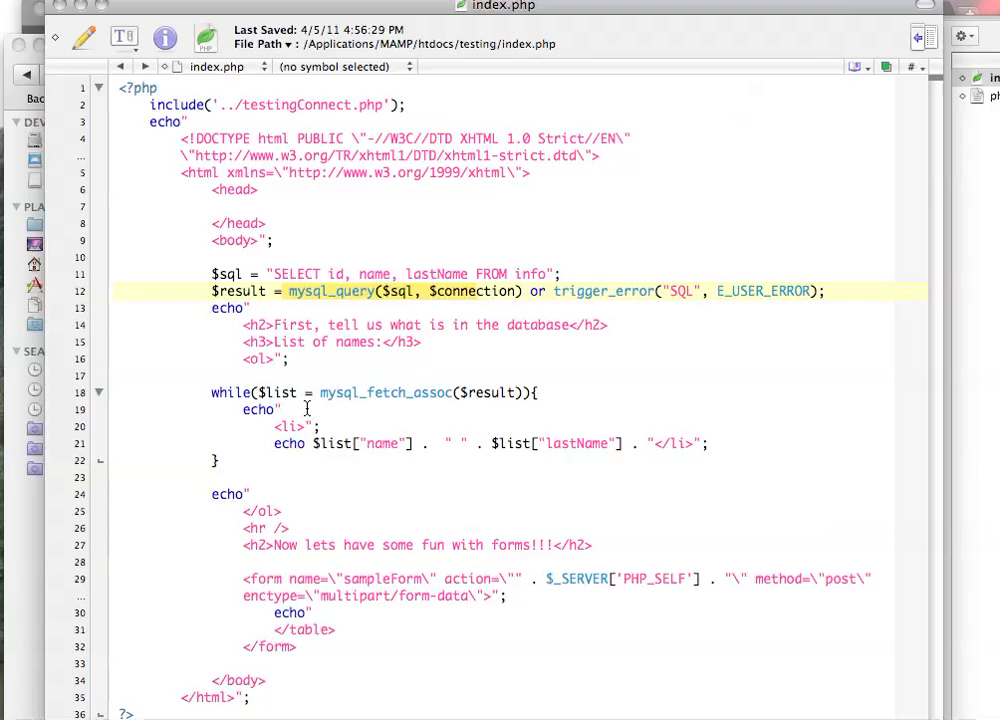
# Point out the while loop's $list variable and the name and lastName fields echoed in each list item
pyautogui.click(204, 397)
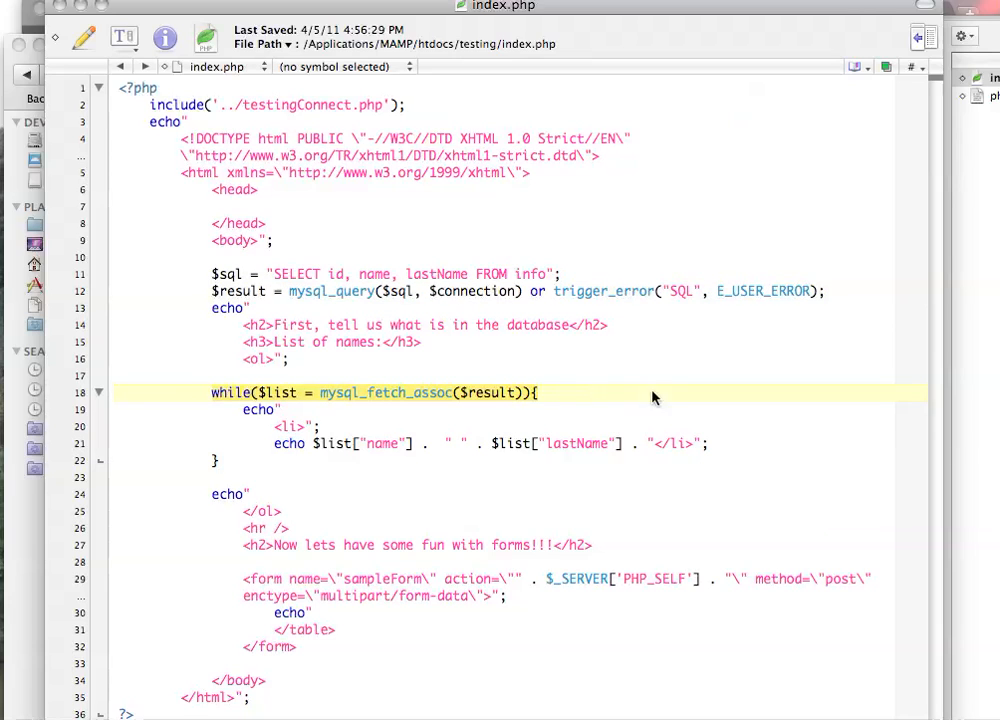
pyautogui.click(268, 397)
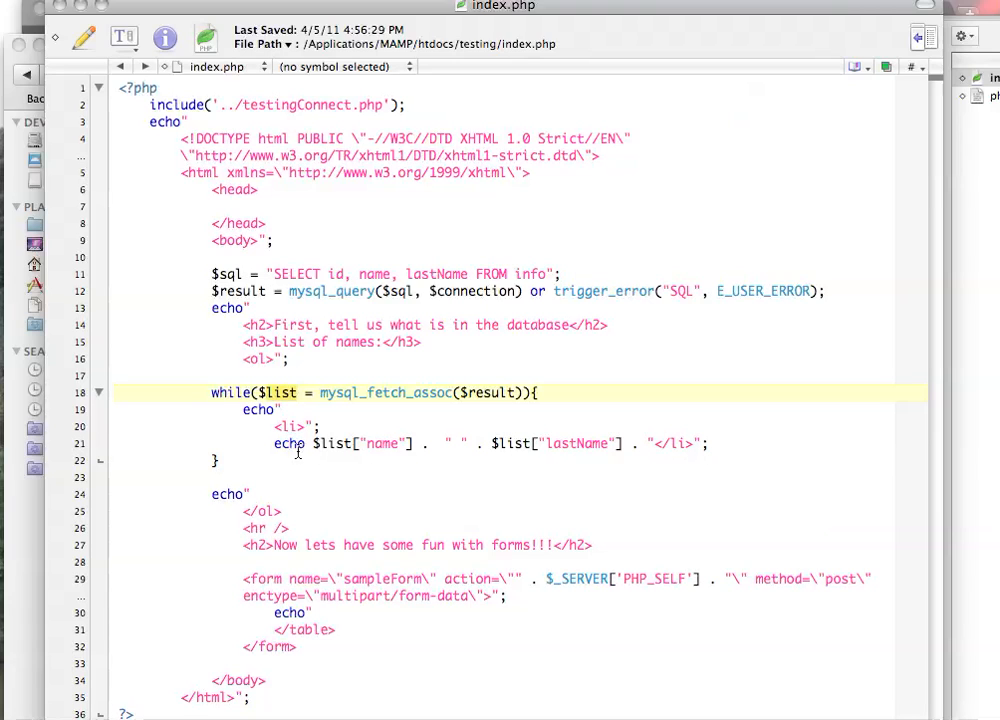
pyautogui.click(335, 444)
pyautogui.click(379, 443)
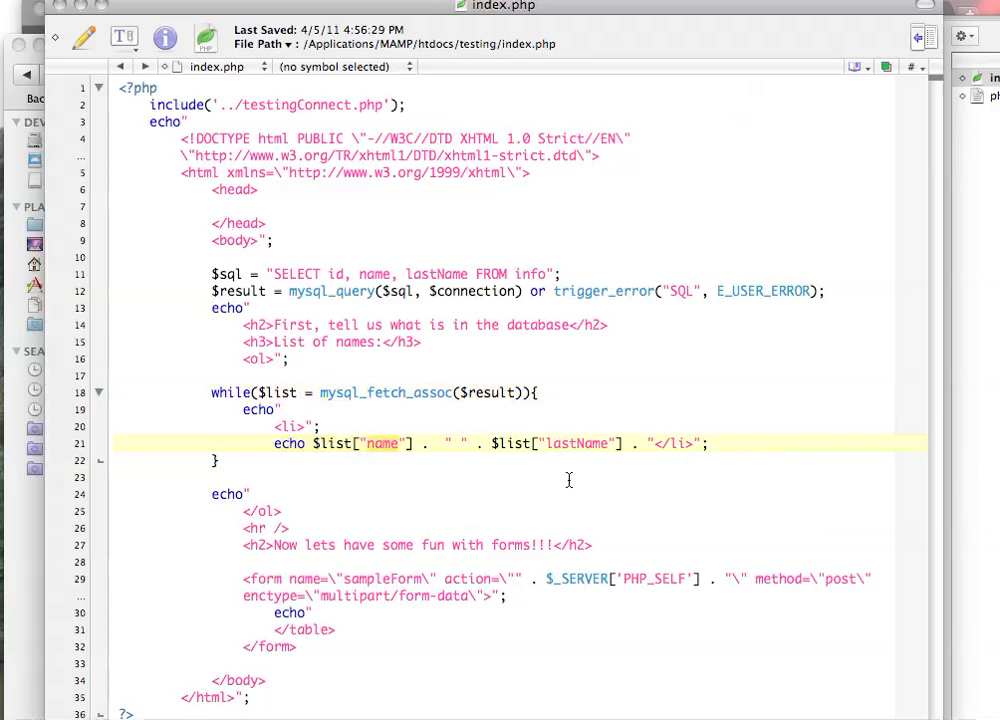
pyautogui.click(573, 444)
pyautogui.click(382, 444)
pyautogui.click(565, 444)
pyautogui.click(513, 447)
# Minimize the index.php editor window and highlight the list of names on the localhost:8888/testing/ page
pyautogui.moveTo(365, 15); pyautogui.dragTo(431, 32)
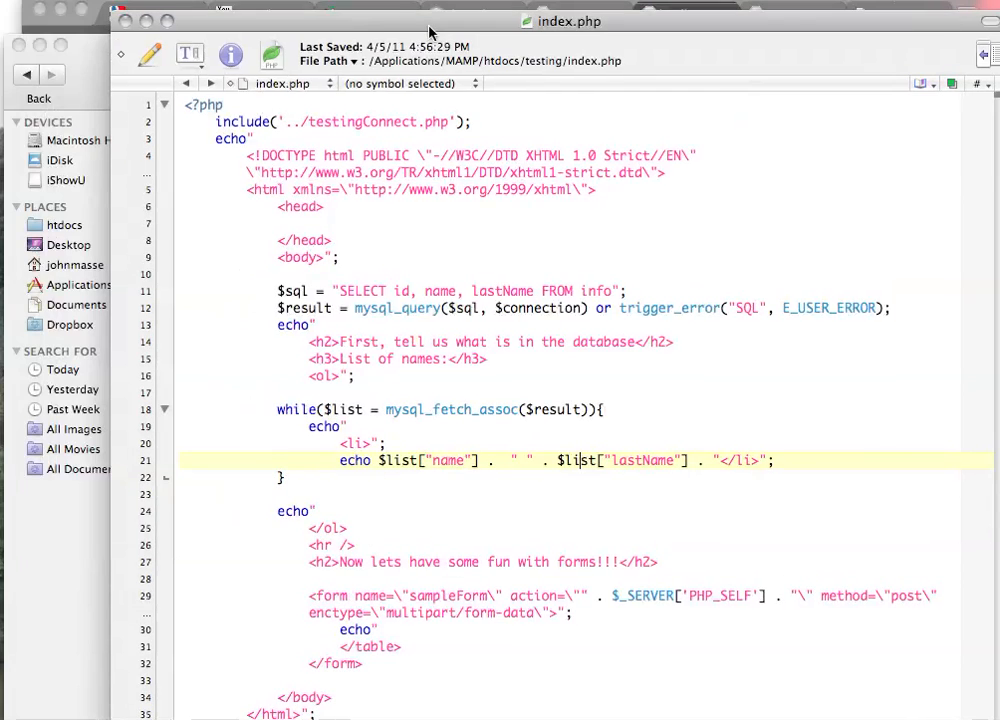
pyautogui.click(147, 20)
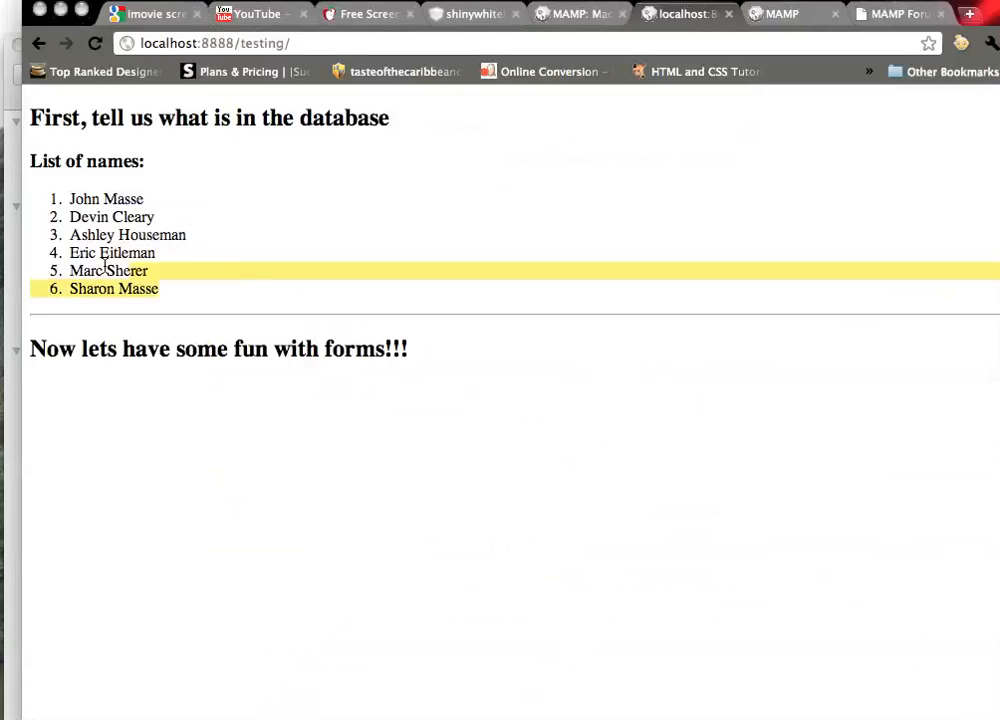
pyautogui.moveTo(151, 285); pyautogui.dragTo(43, 199)
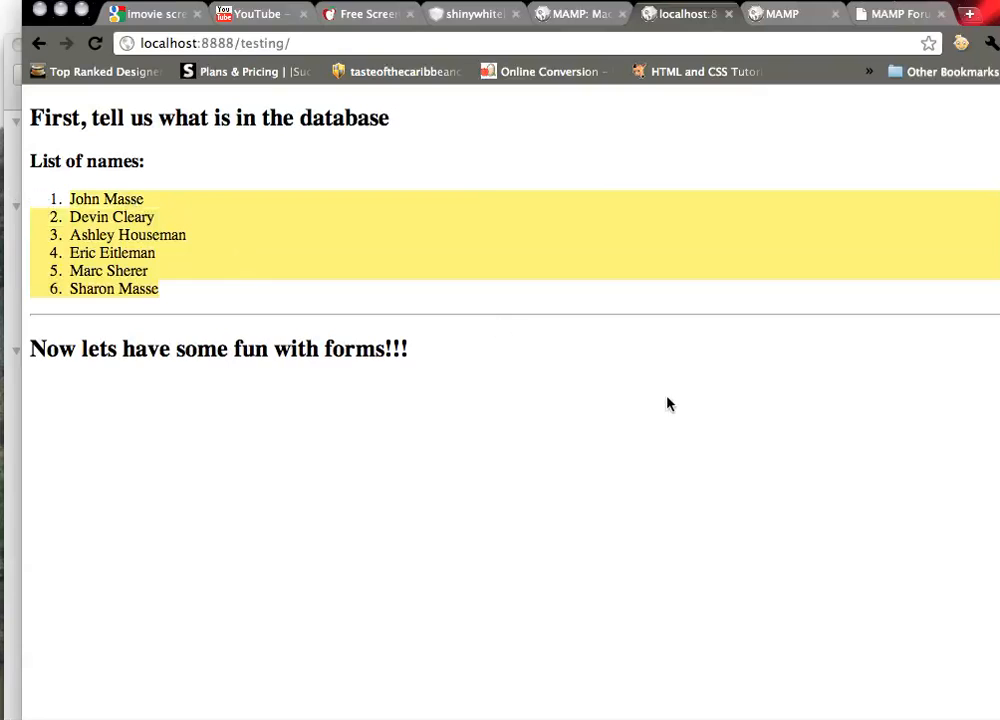
# View the testing page's source and highlight its generated HTML, then clear the selection
pyautogui.rightClick(665, 400)
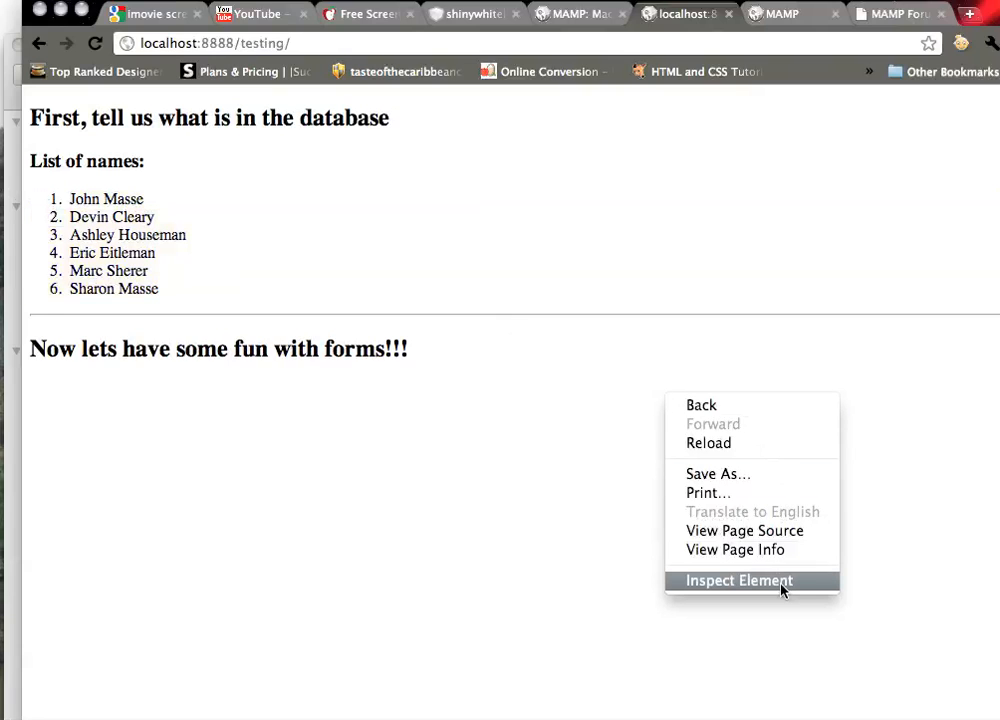
pyautogui.click(783, 531)
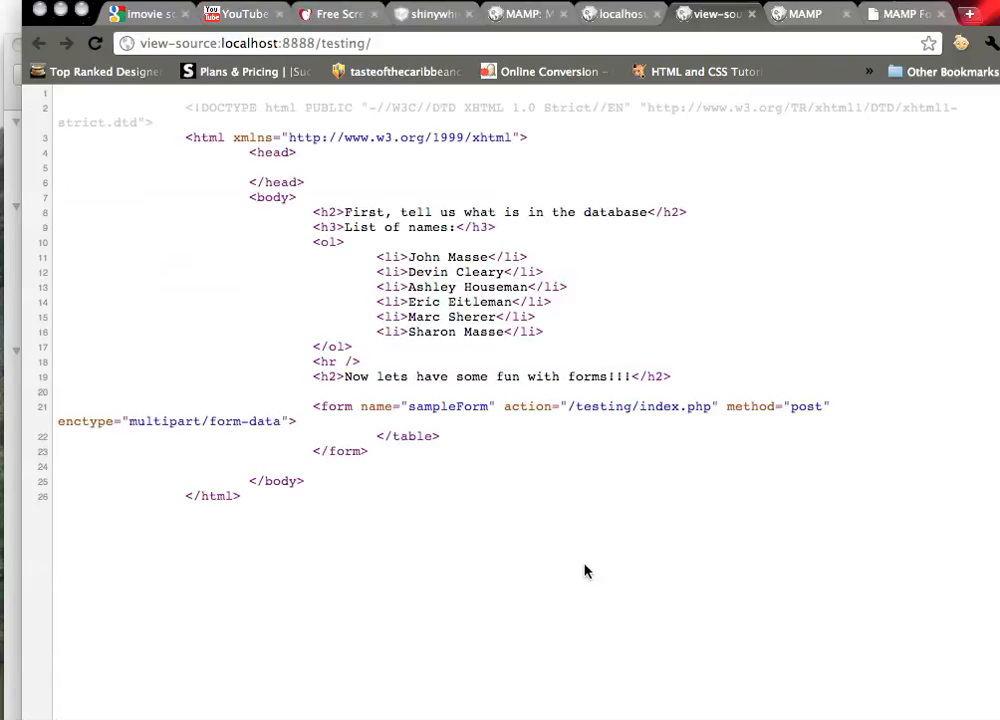
pyautogui.moveTo(151, 143); pyautogui.dragTo(458, 542)
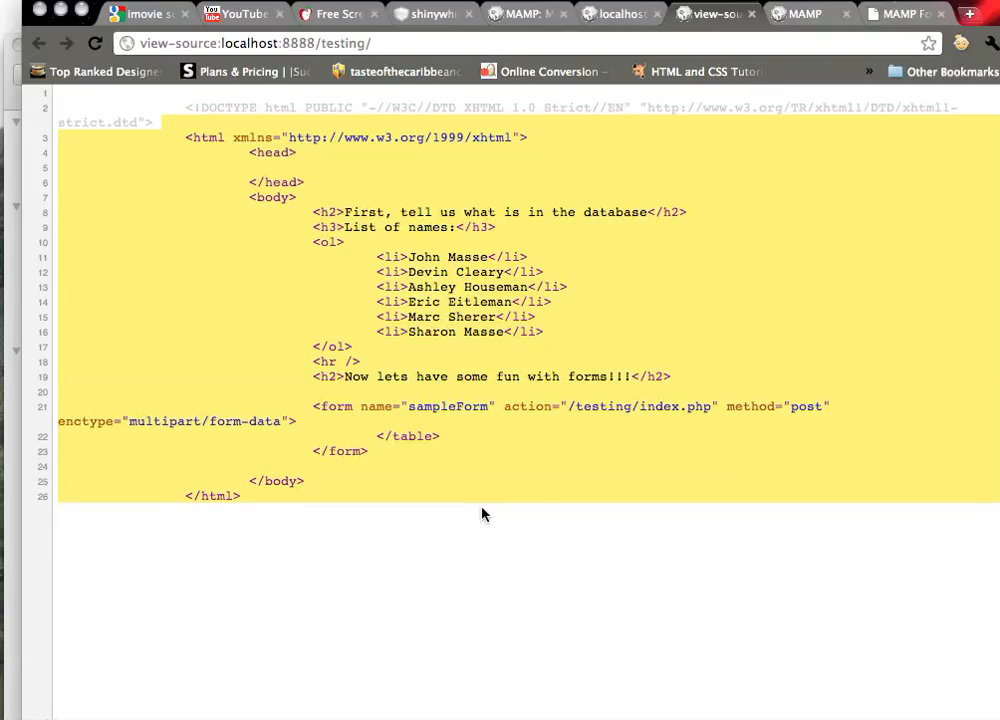
pyautogui.click(518, 519)
pyautogui.moveTo(60, 93); pyautogui.dragTo(116, 210)
pyautogui.click(125, 238)
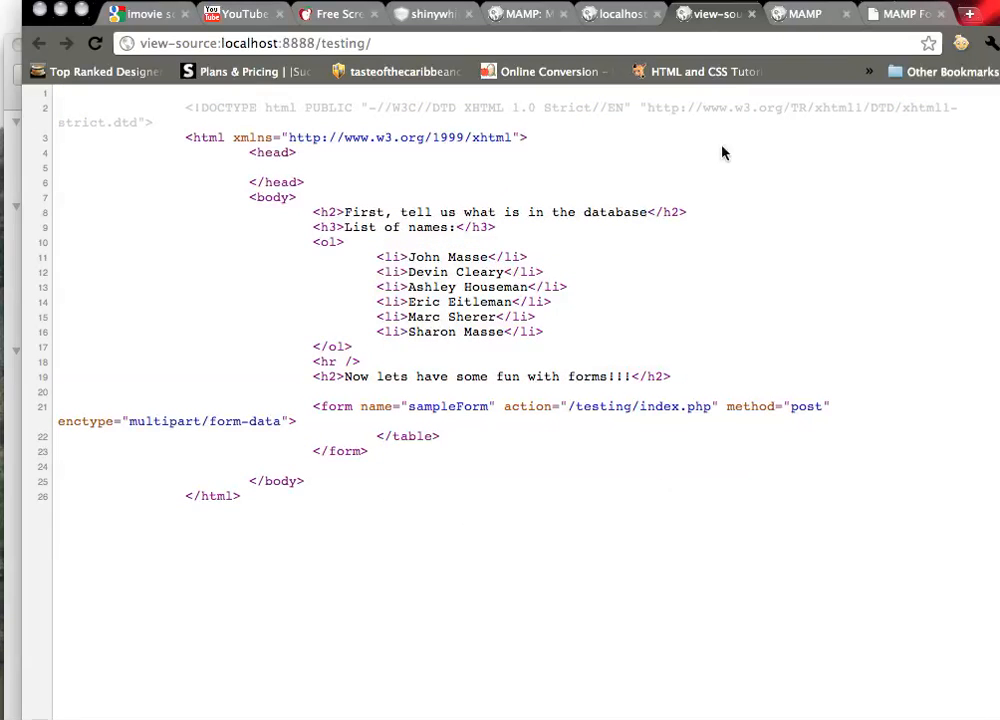
# Close the page source and highlight the whole rendered testing page, then only its list of names
pyautogui.click(752, 14)
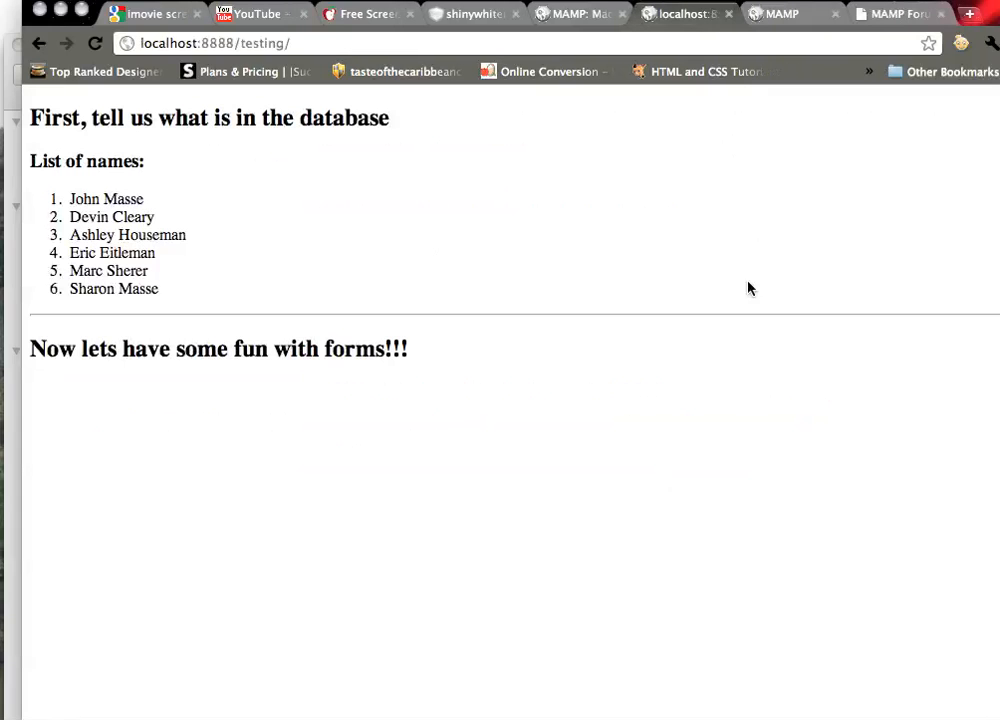
pyautogui.press('super+a')
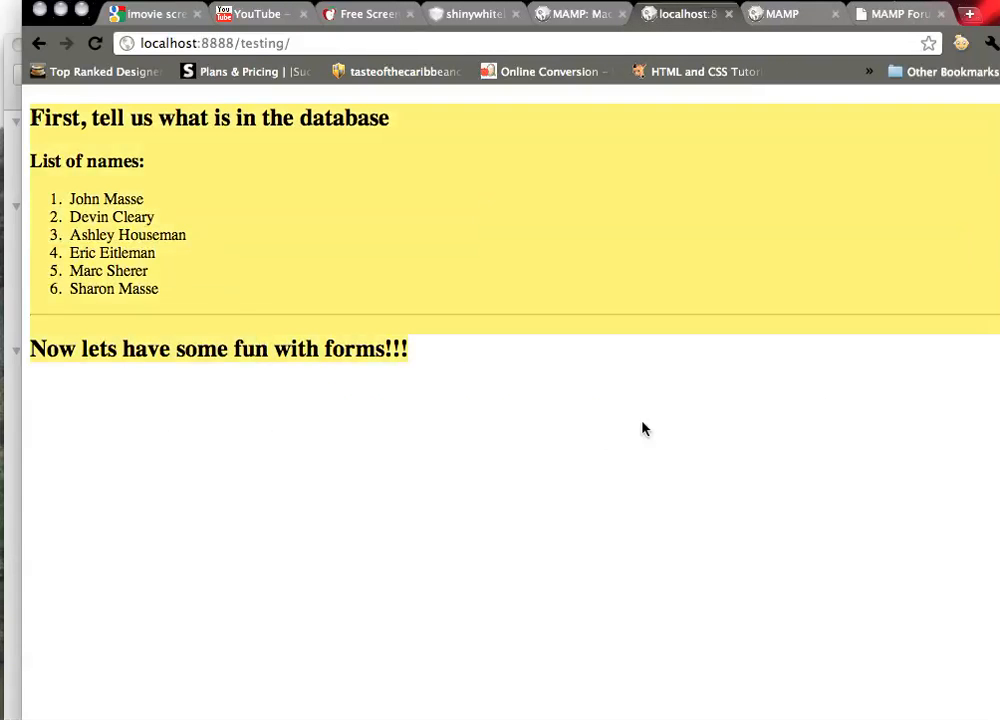
pyautogui.click(436, 298)
pyautogui.moveTo(184, 295); pyautogui.dragTo(38, 196)
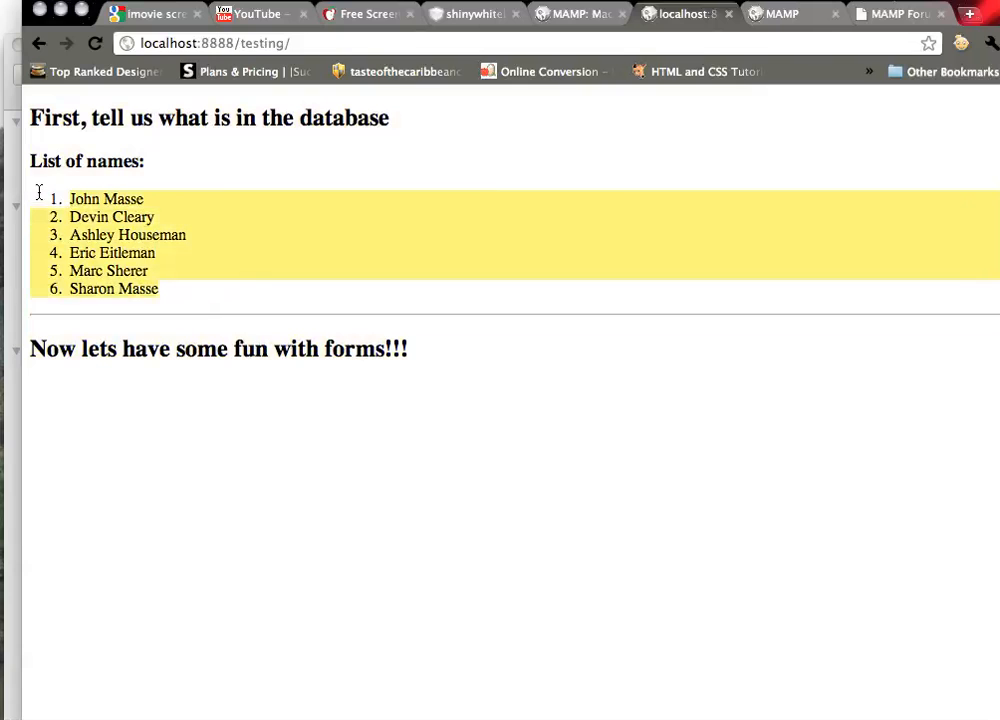
# Compare the names on the testing page with the info table's rows in phpMyAdmin
pyautogui.click(779, 14)
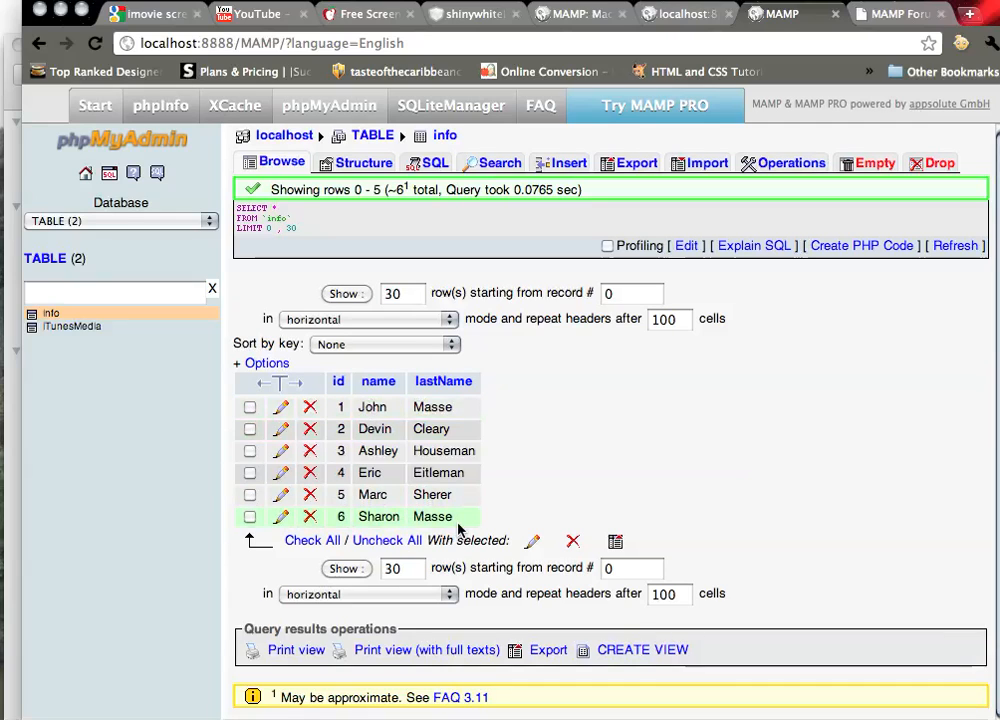
pyautogui.click(675, 14)
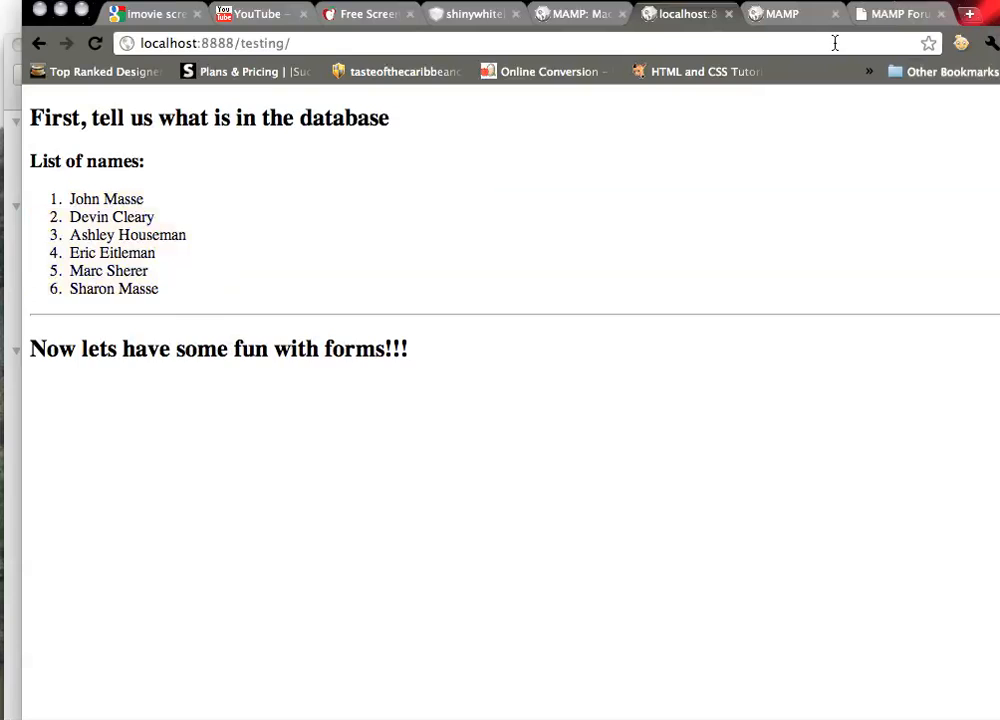
pyautogui.click(780, 14)
# Minimize the browser and bring up the MAMP window, then switch to the iShowU recorder
pyautogui.click(60, 10)
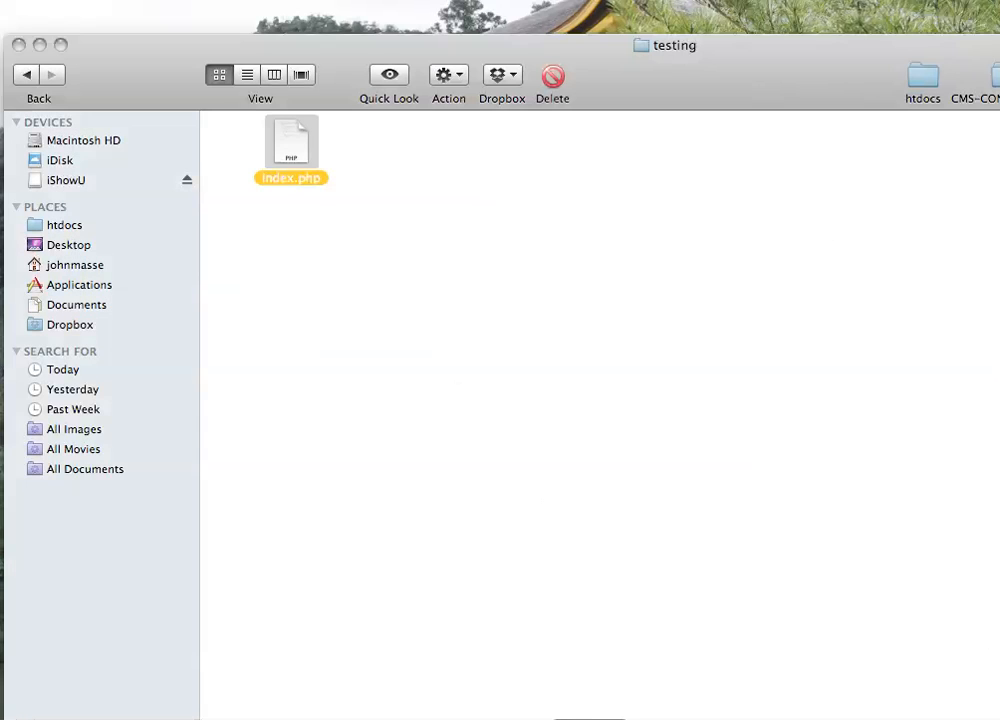
pyautogui.click(498, 719)
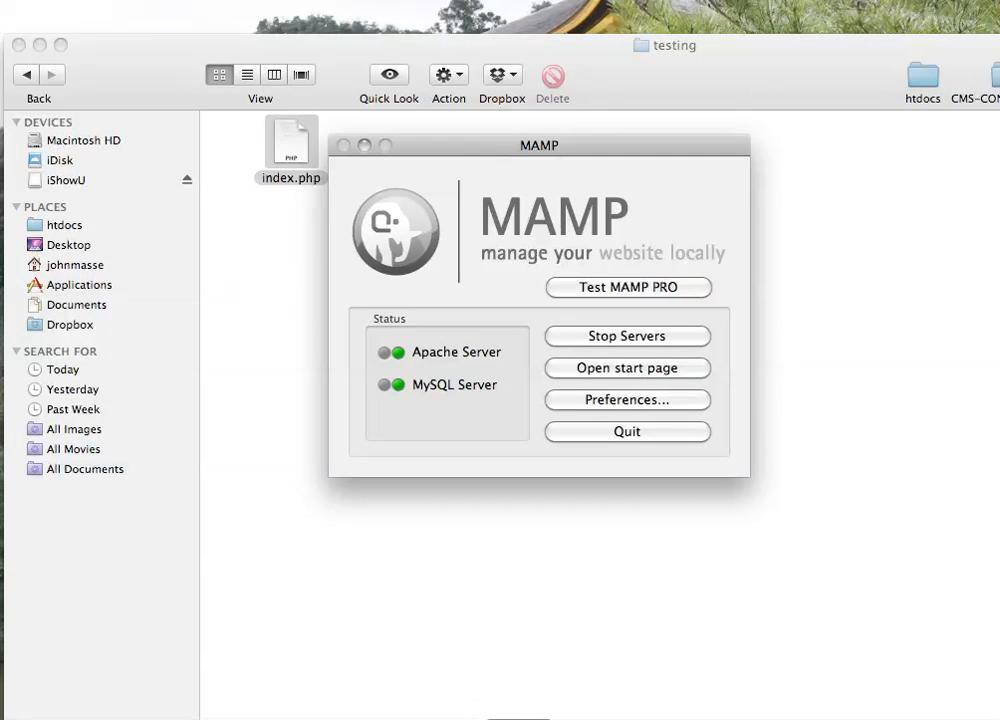
pyautogui.click(685, 719)
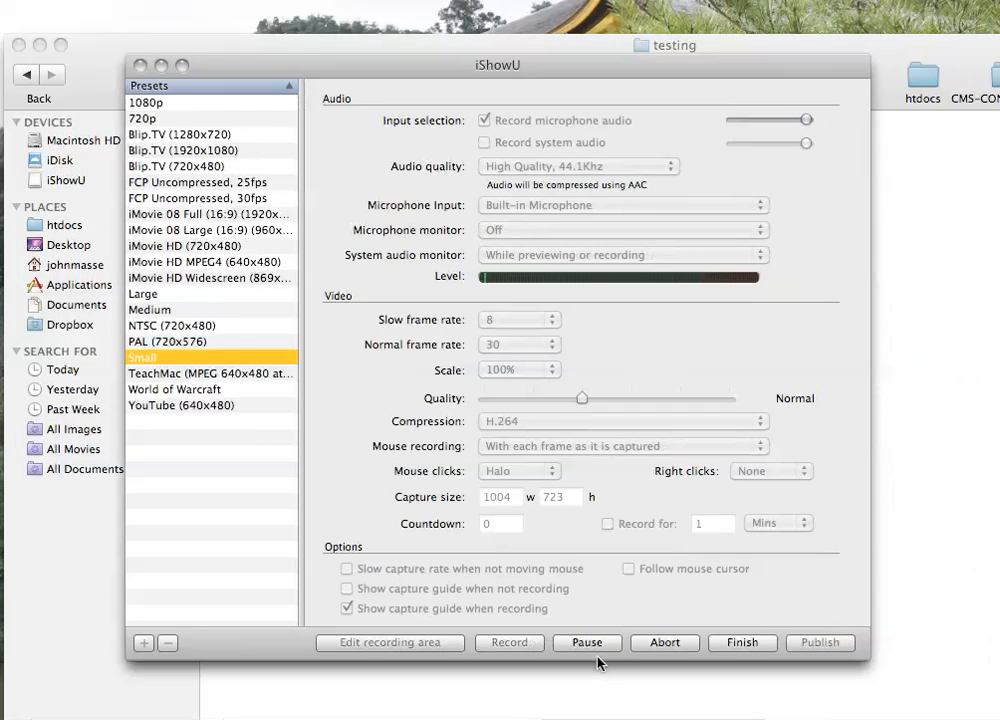